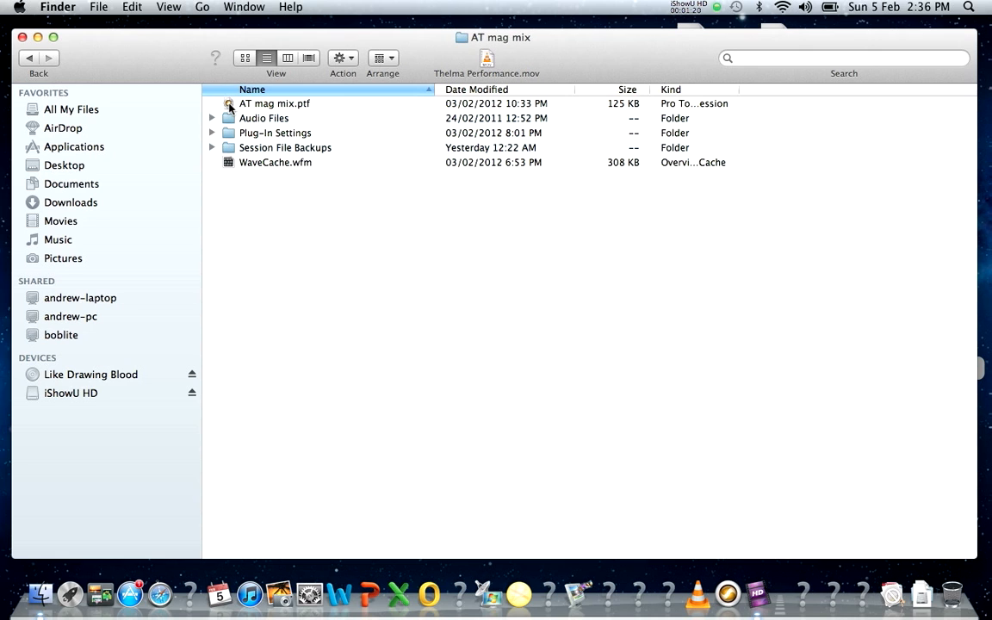
Step: Open the AT mag mix session and switch to its Mix window
double_click(229, 107)
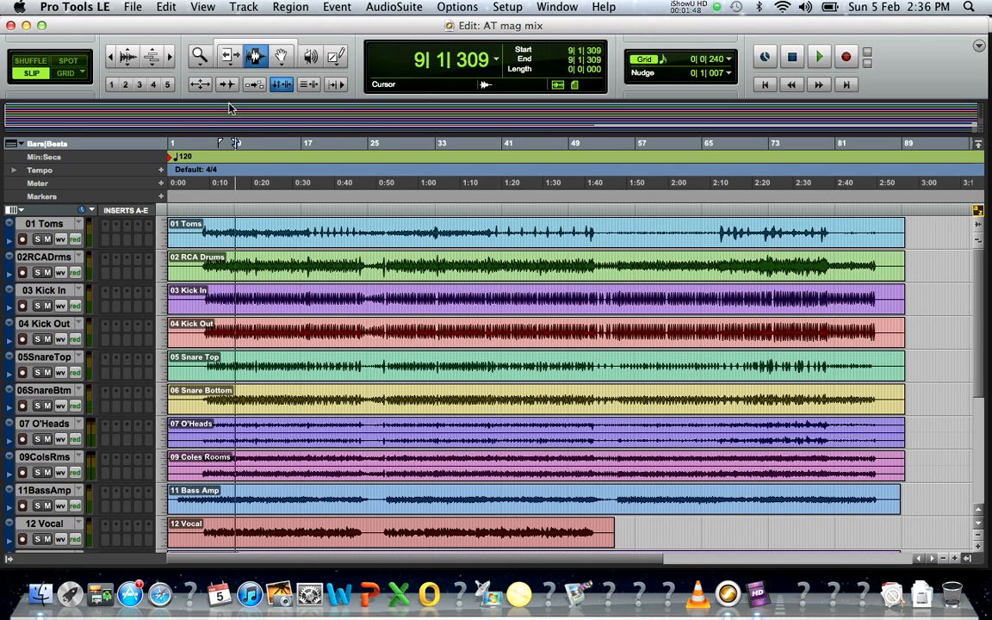
left_click(559, 9)
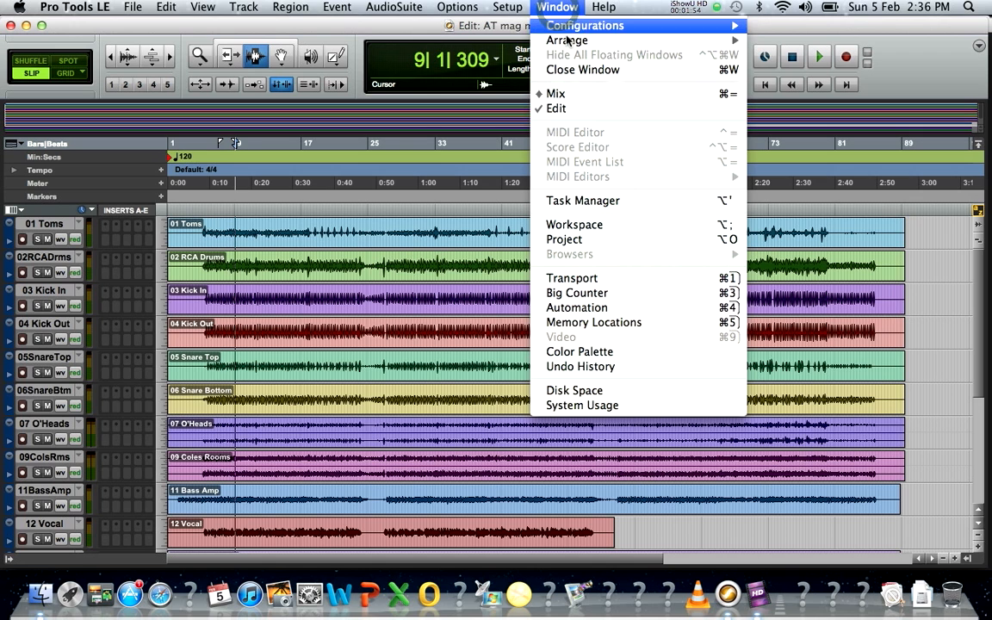
left_click(575, 95)
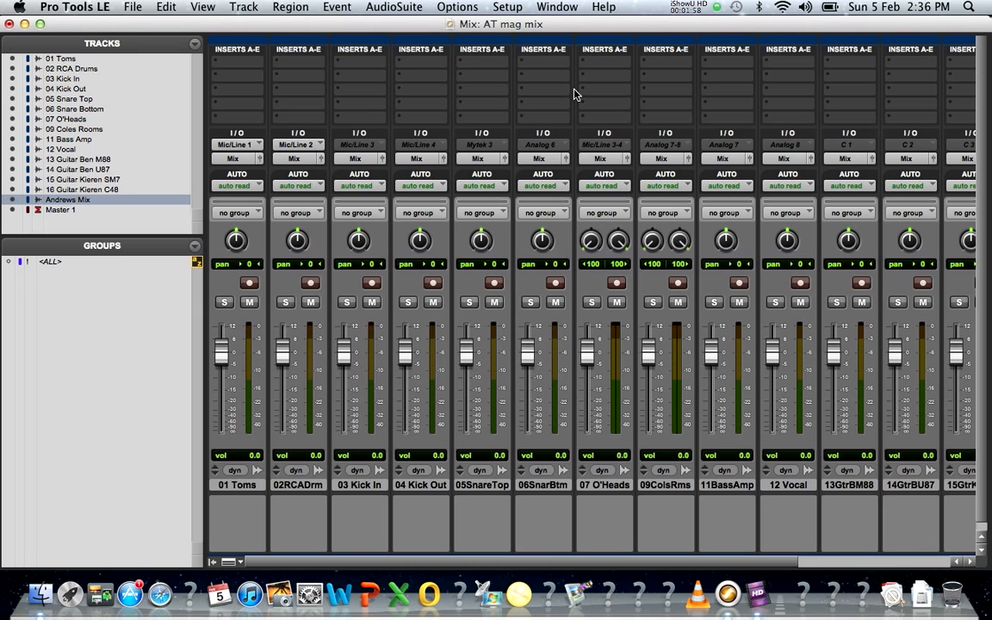
Step: Toggle between the Edit and Mix windows, using Cmd+=, ending on the Edit window
left_click(557, 7)
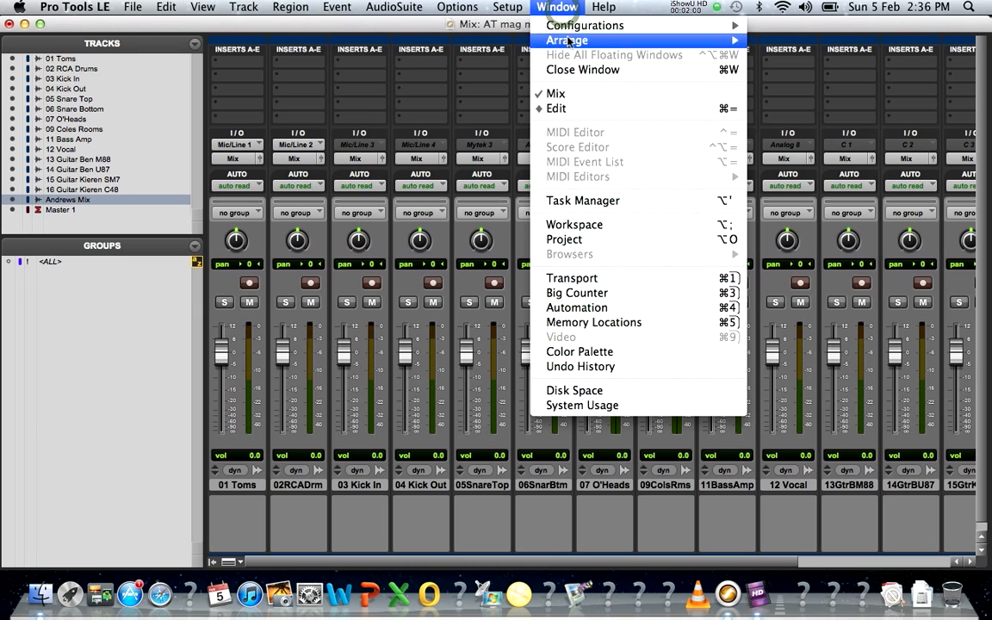
left_click(525, 109)
left_click(549, 7)
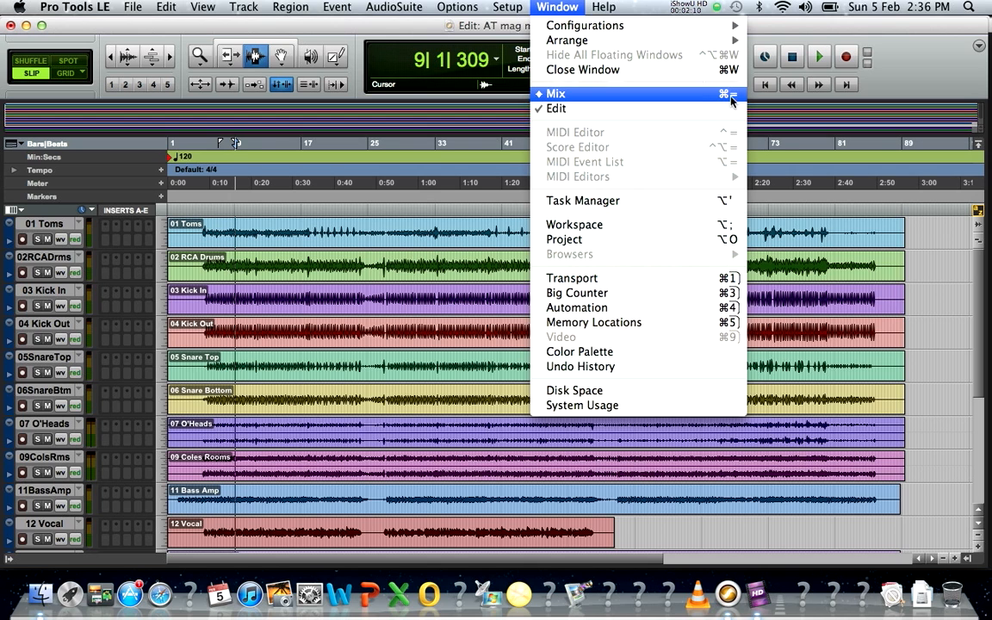
left_click(557, 6)
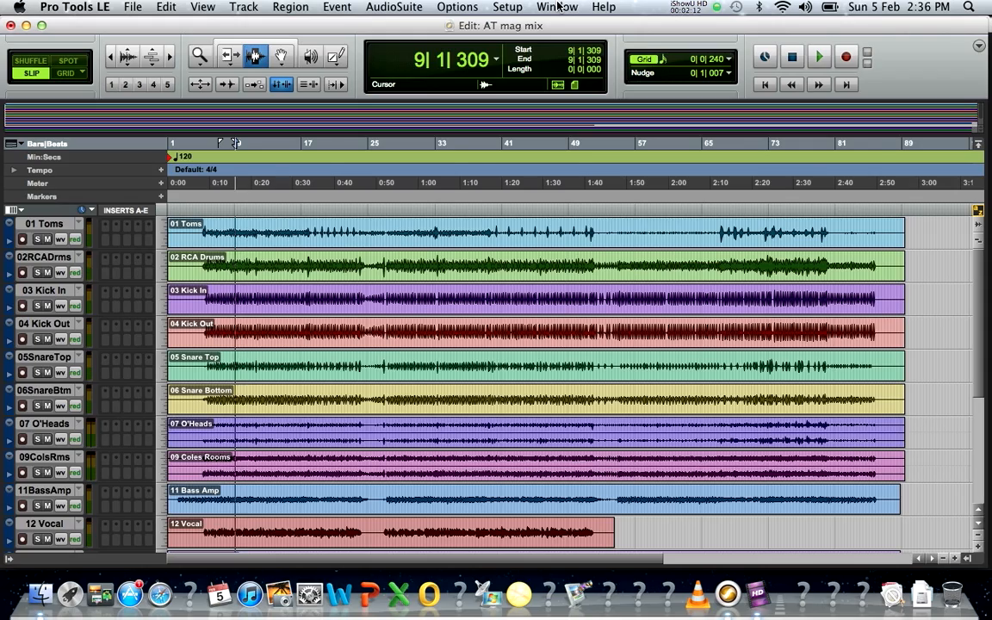
key("super+equal")
key("super+equal")
key("super+equal")
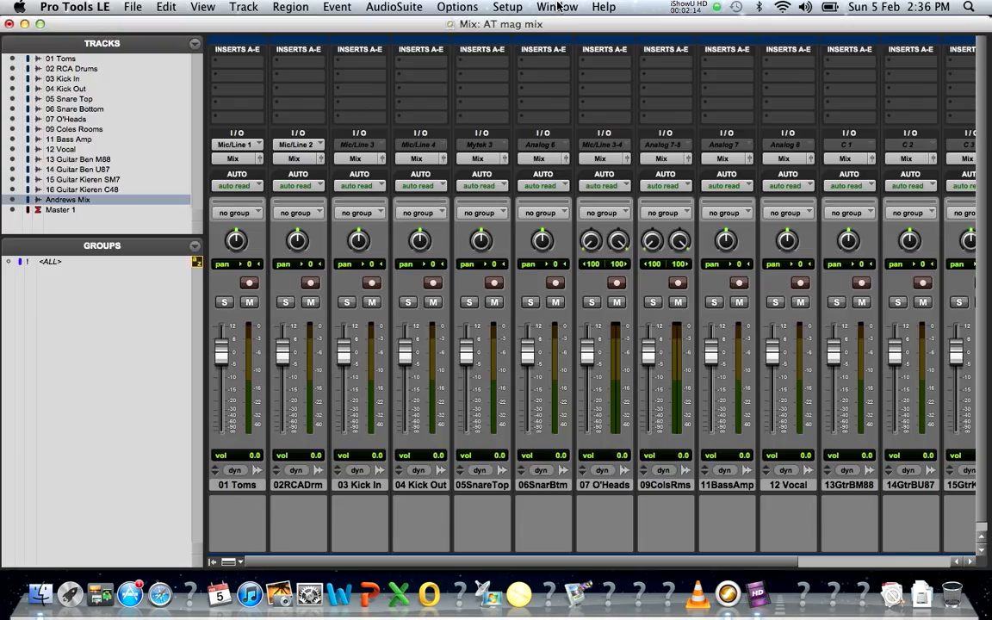
key("super+equal")
key("super+equal")
key("super+equal")
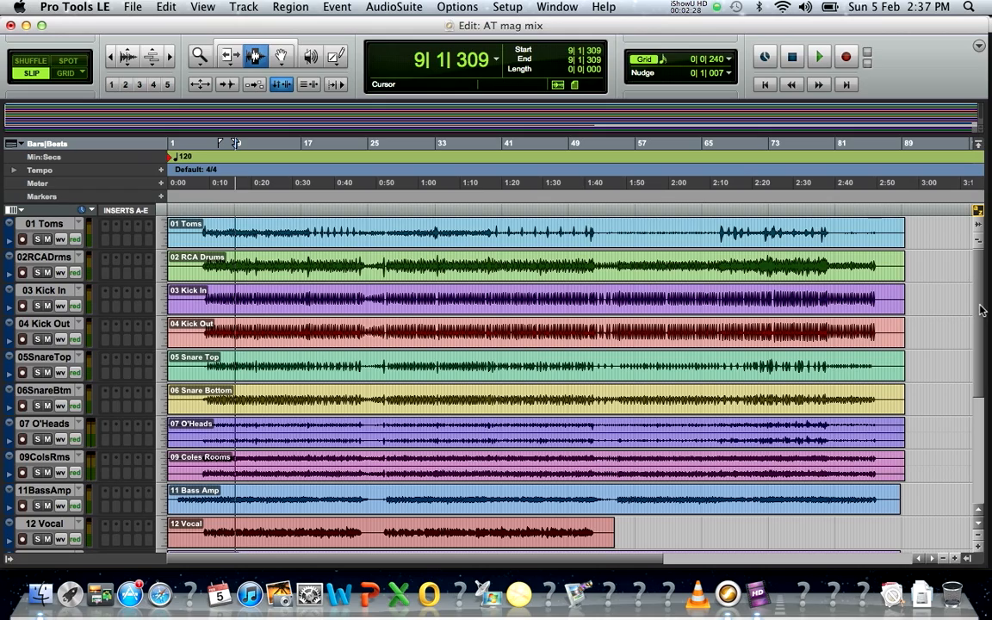
left_click_drag(983, 310, 990, 276)
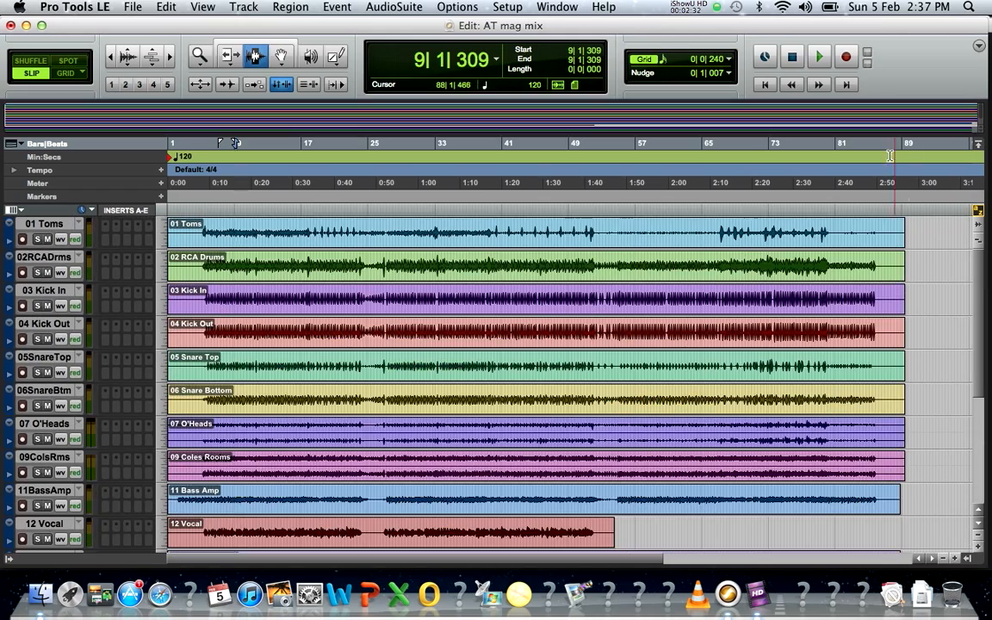
left_click(819, 58)
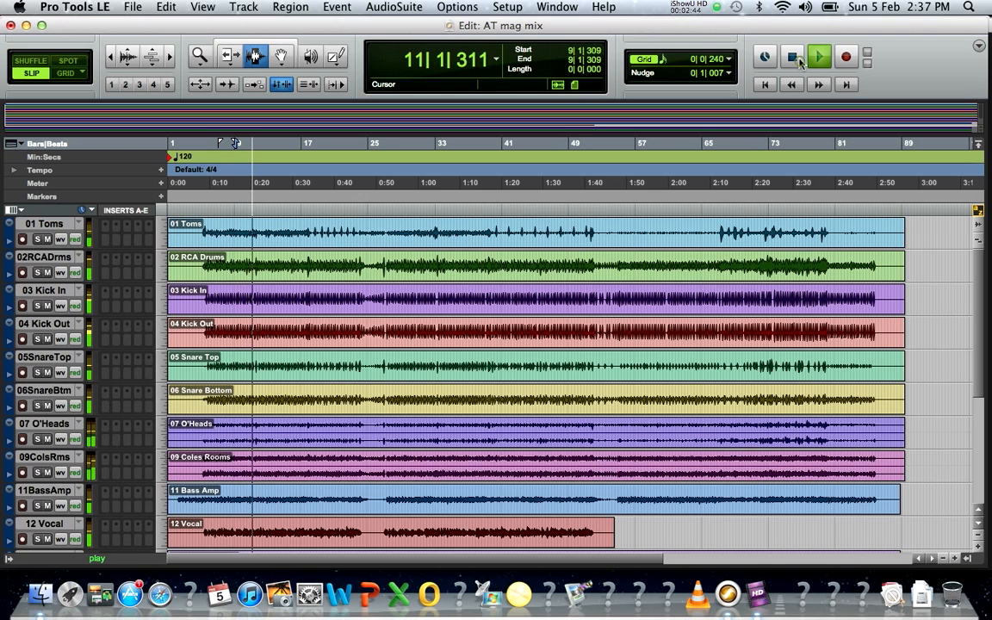
left_click(794, 58)
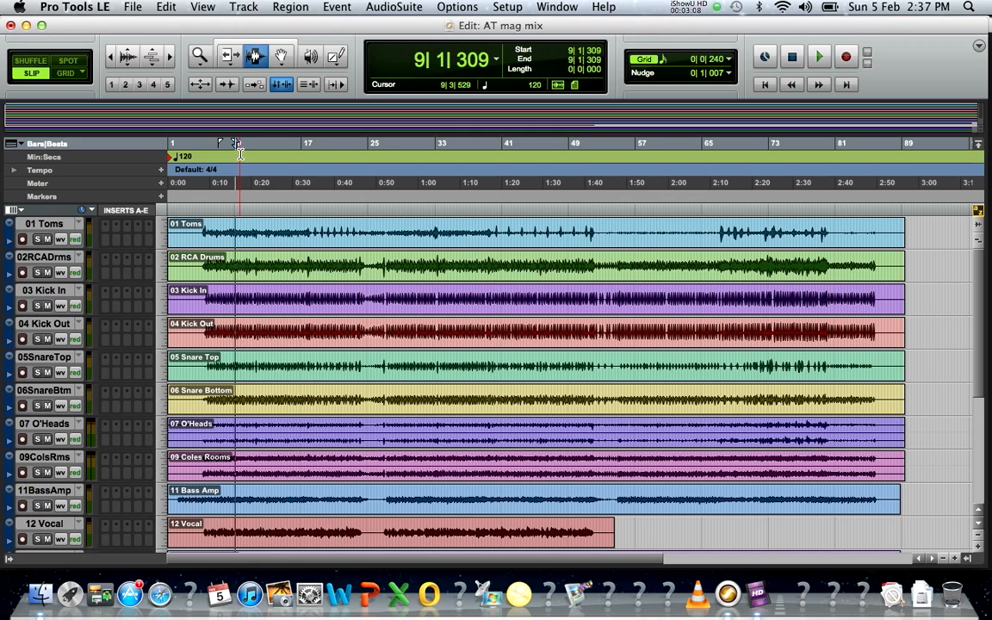
Step: Move the playback position through bars 27, 34, 45 and 28, settling near bar 21
mouse_move(240, 148)
left_mouse_down()
mouse_move(229, 146)
mouse_move(330, 144)
left_mouse_up()
left_click(394, 151)
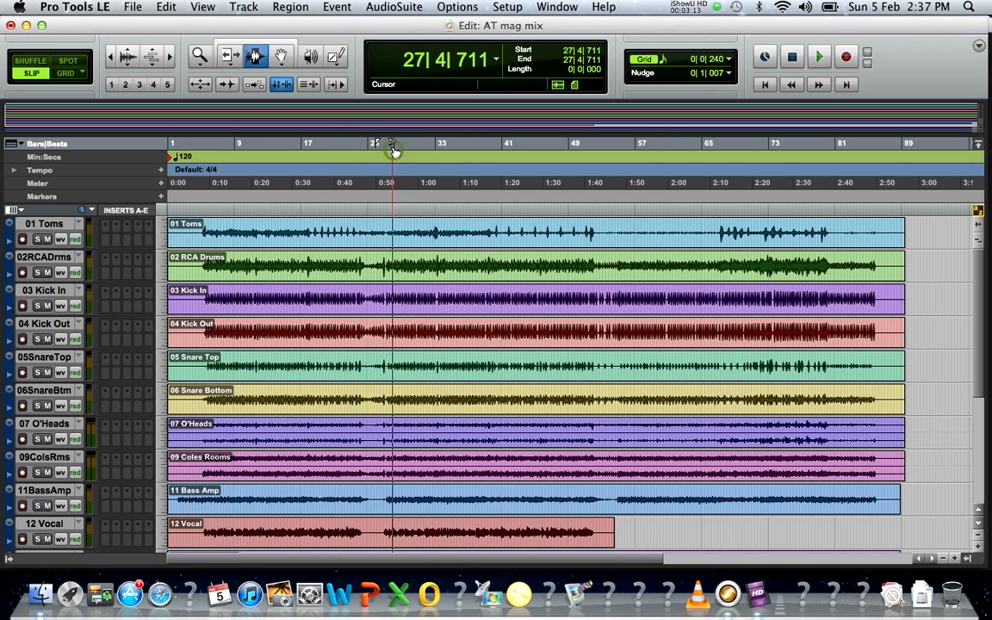
left_click(450, 146)
left_click(540, 145)
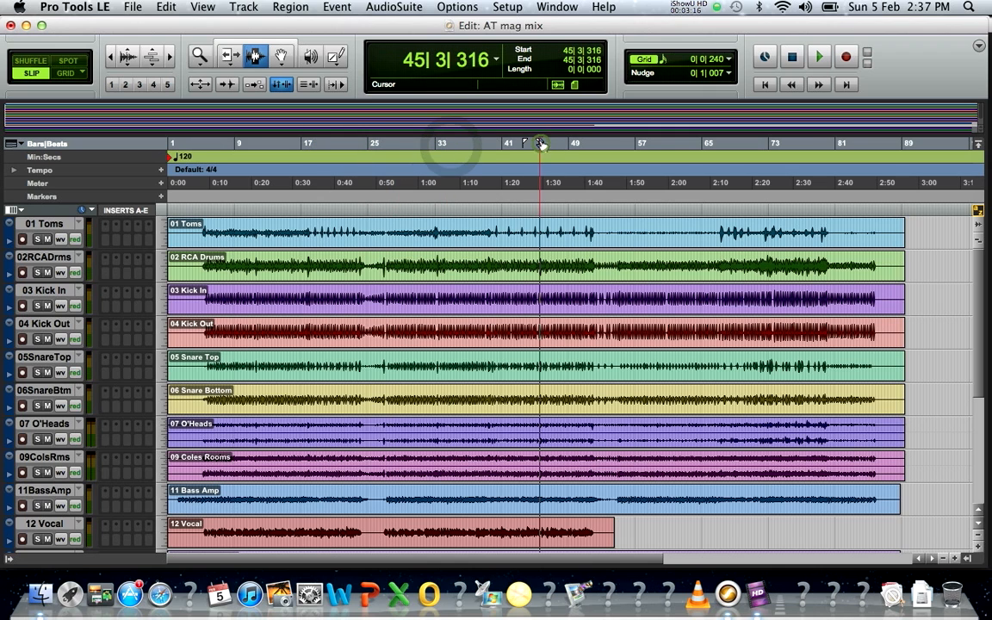
left_click(399, 146)
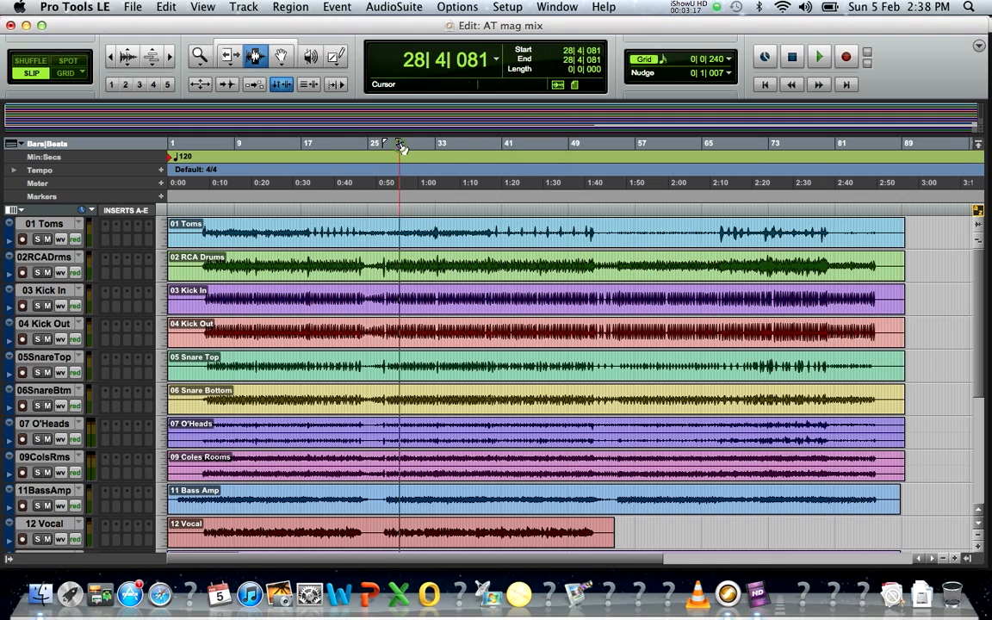
left_click(339, 145)
Step: Play from bar 21, jumping to bars 37, 45 and 58, then stop
left_click(821, 58)
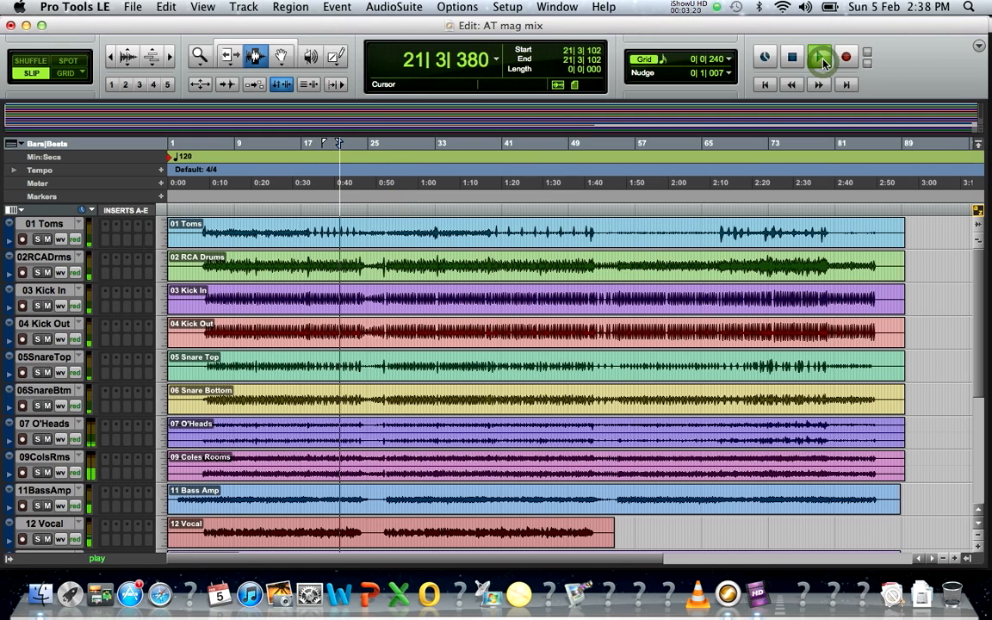
left_click(473, 144)
left_click(539, 146)
left_click(642, 145)
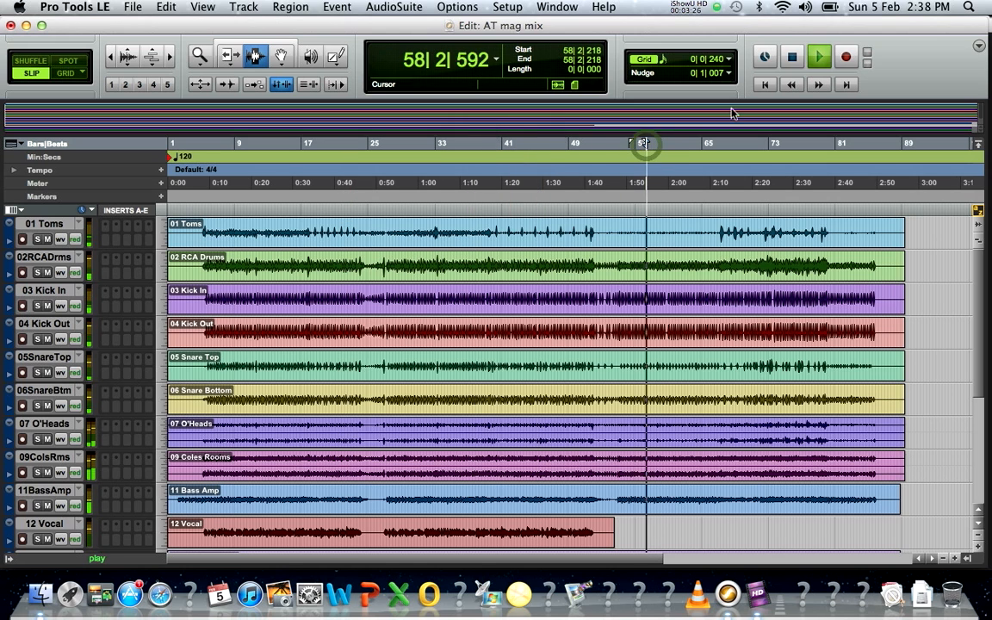
left_click(792, 58)
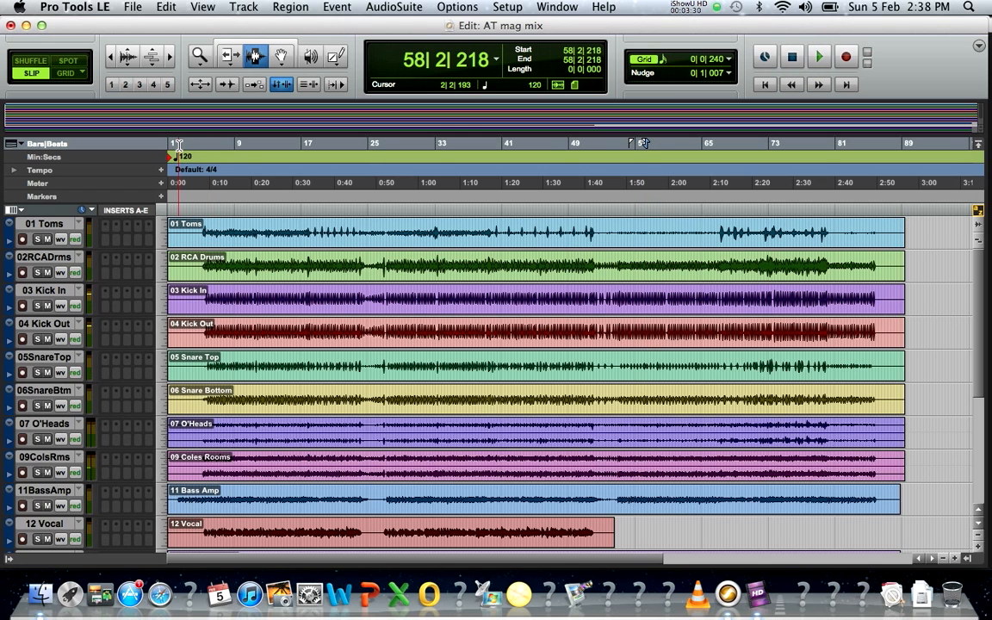
Step: Return to the session start, play the song from the beginning, and stop
left_click(178, 145)
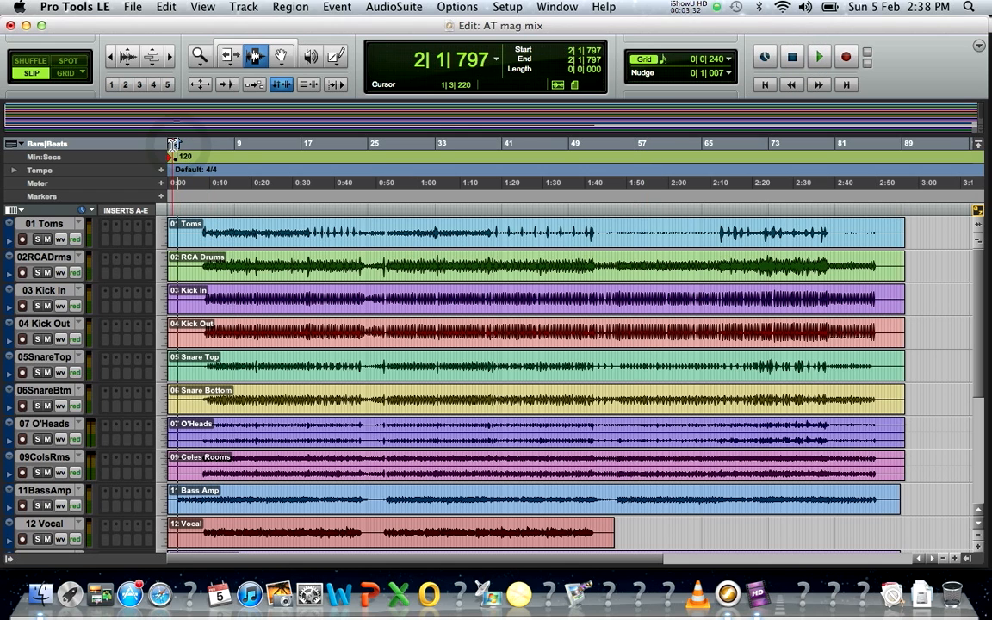
left_click(172, 145)
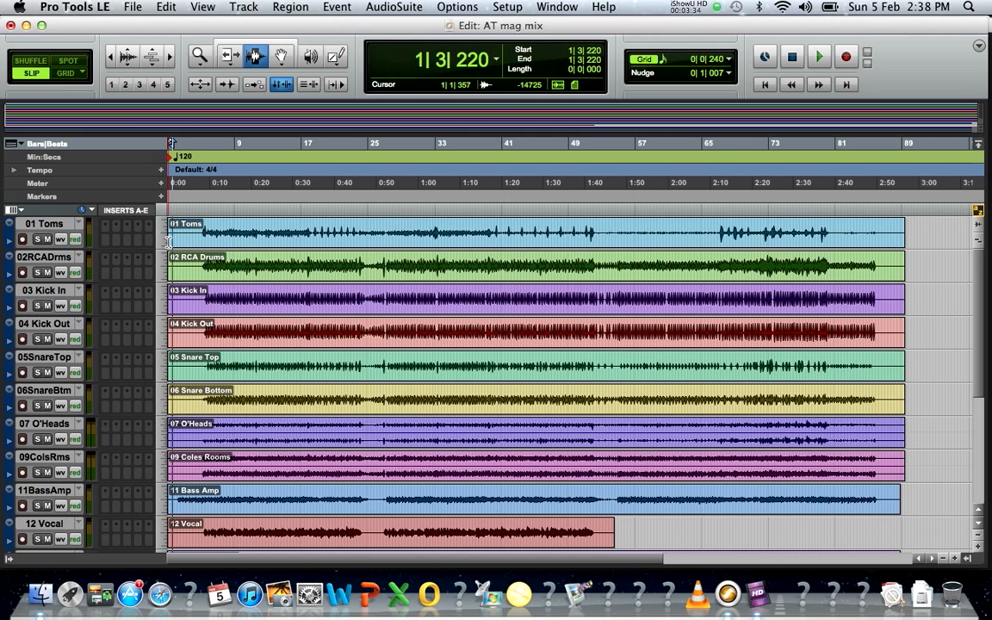
left_click(770, 89)
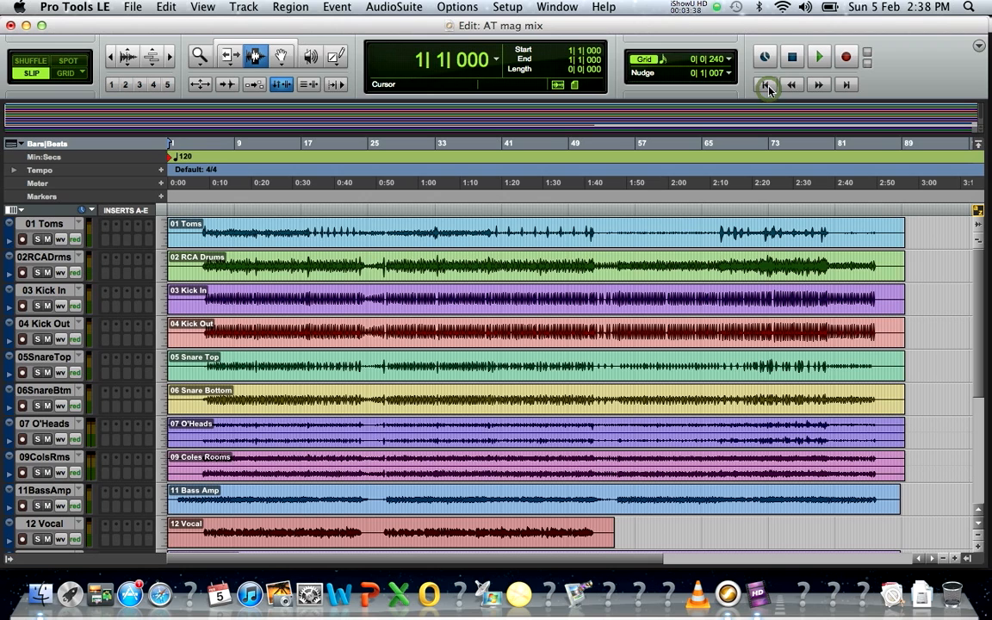
left_click(822, 58)
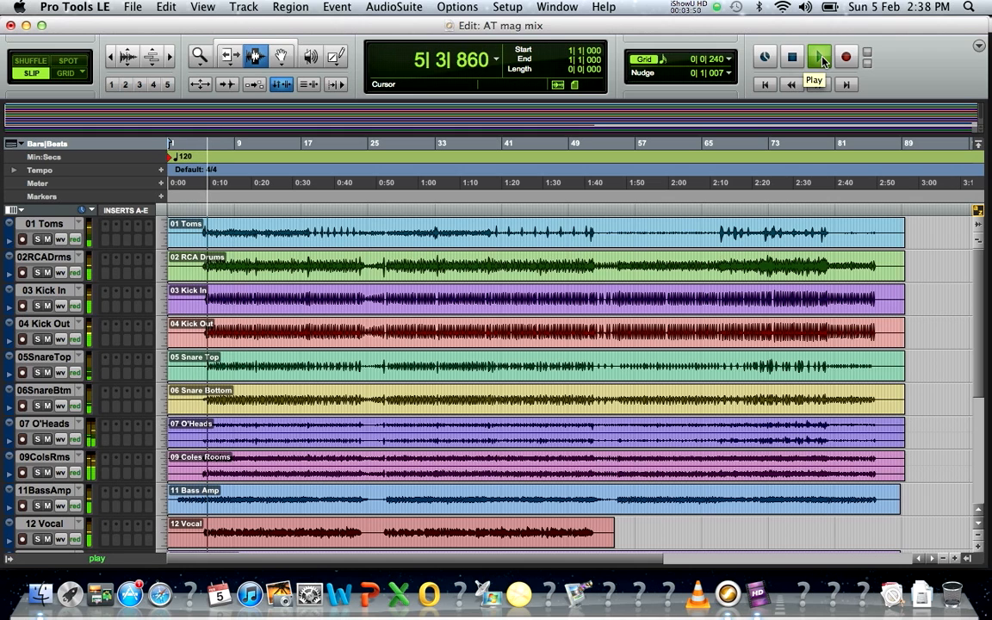
left_click(795, 60)
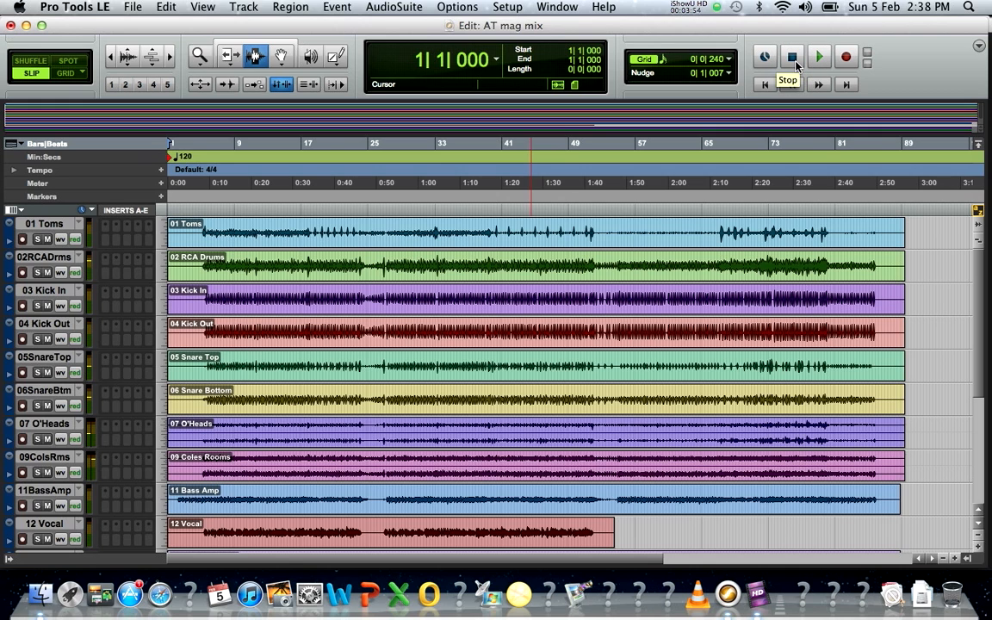
Step: Set the playback start at bar 15, then play and stop
left_click(287, 148)
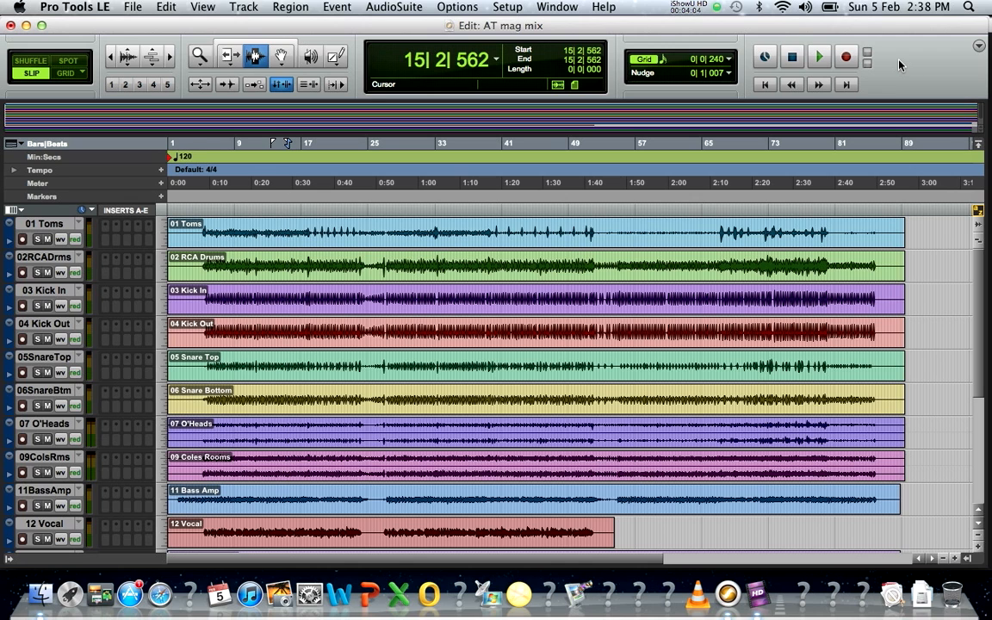
key("space")
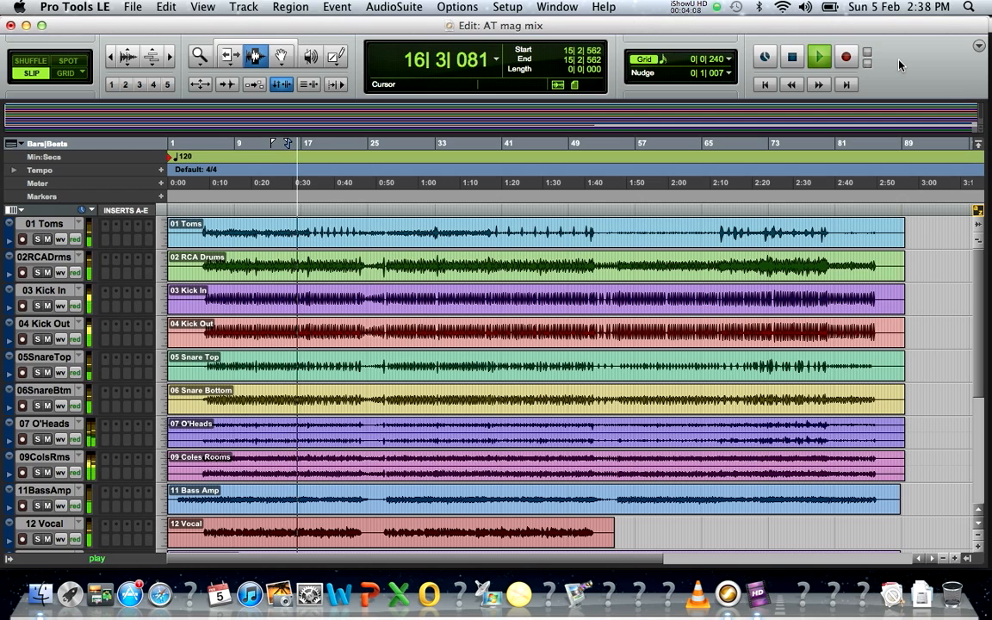
key("space")
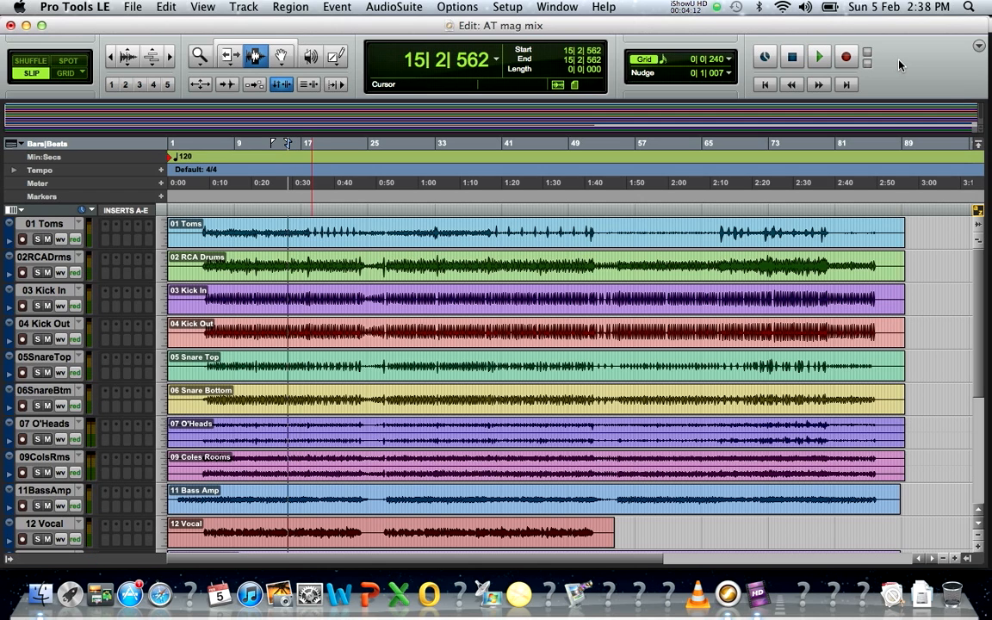
Step: Scroll down to the guitar tracks and back up, then set the playback start at bar 6
left_click_drag(983, 297, 990, 416)
left_click_drag(981, 375, 991, 484)
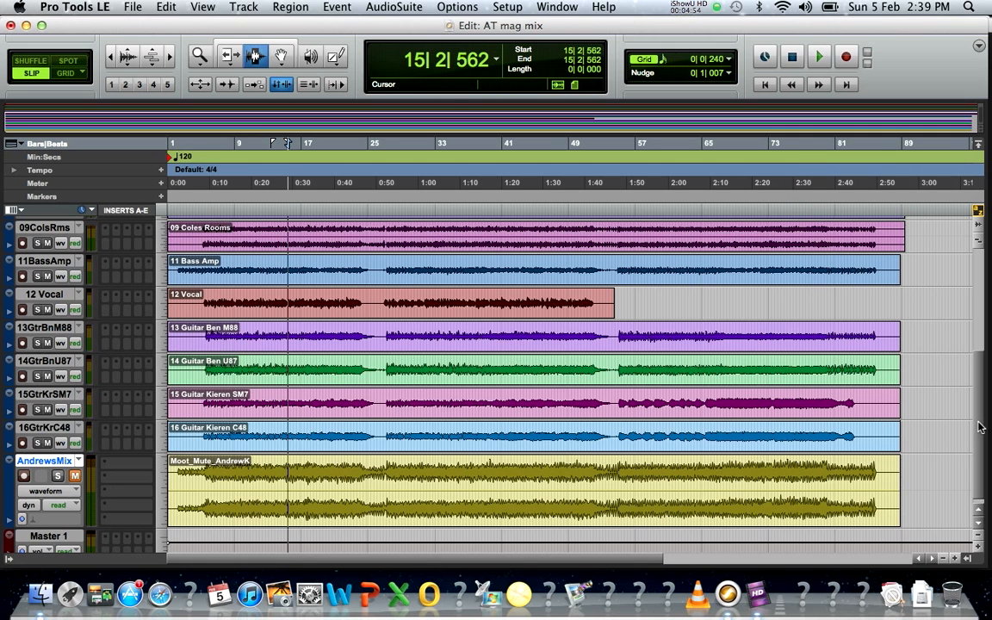
left_click_drag(979, 426, 979, 294)
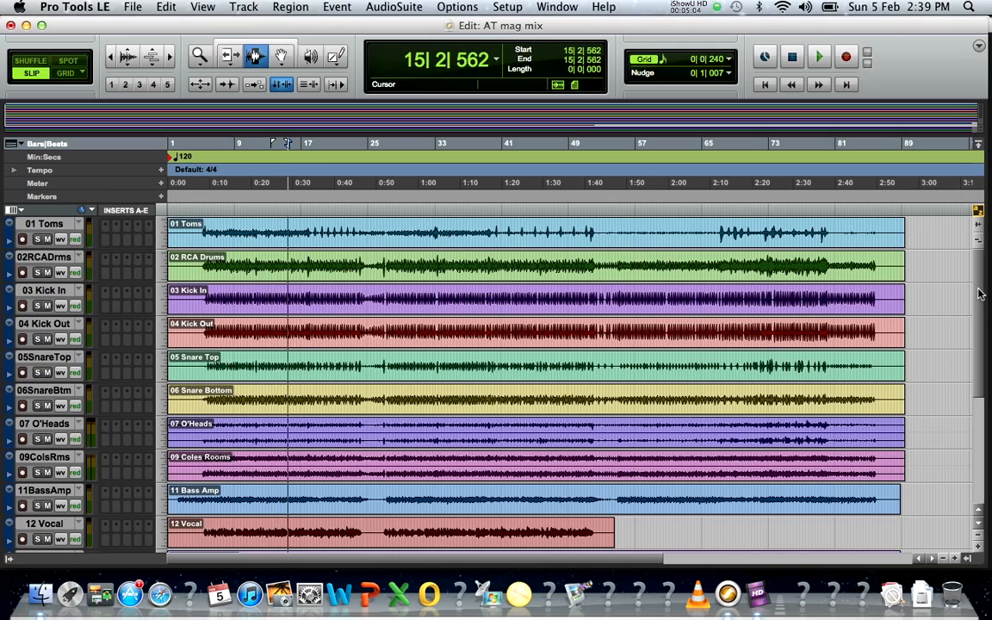
left_click_drag(979, 314, 985, 281)
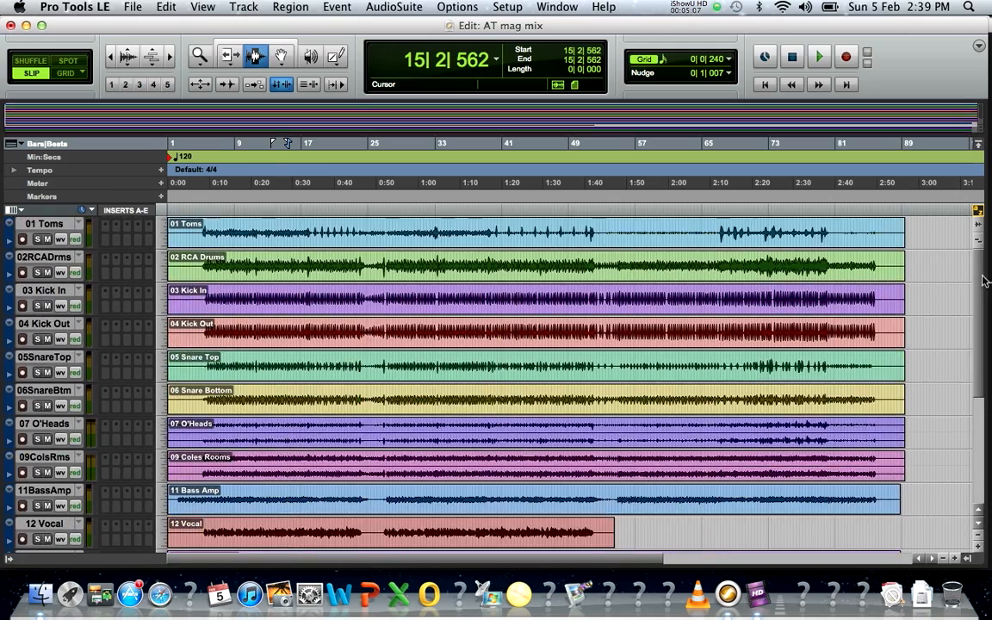
left_click(217, 146)
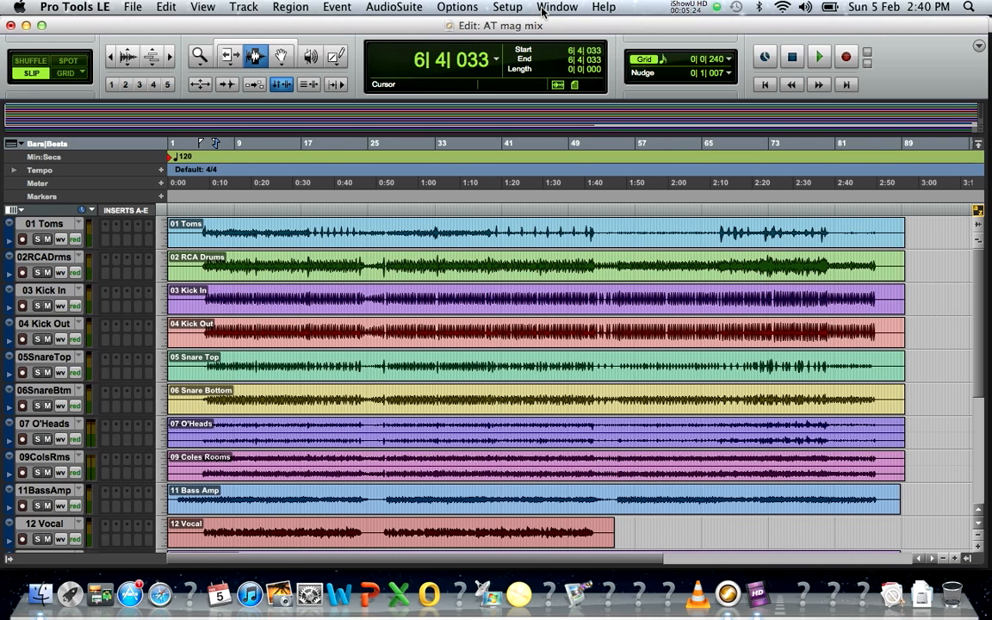
Step: Switch to the Mix window and scroll the channel strips over to the guitar tracks
key("super+equal")
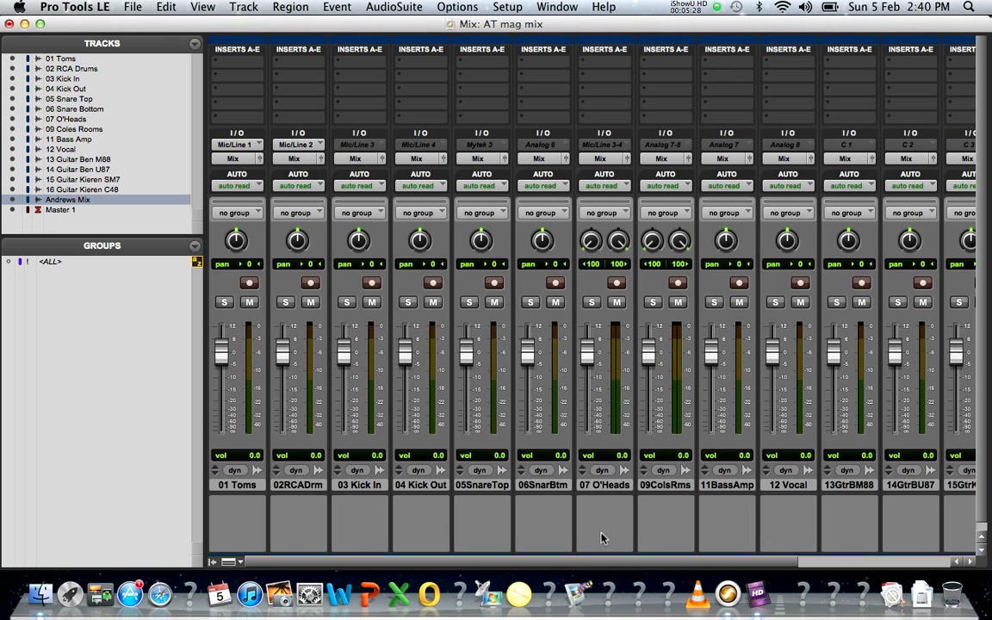
left_click_drag(582, 569, 565, 544)
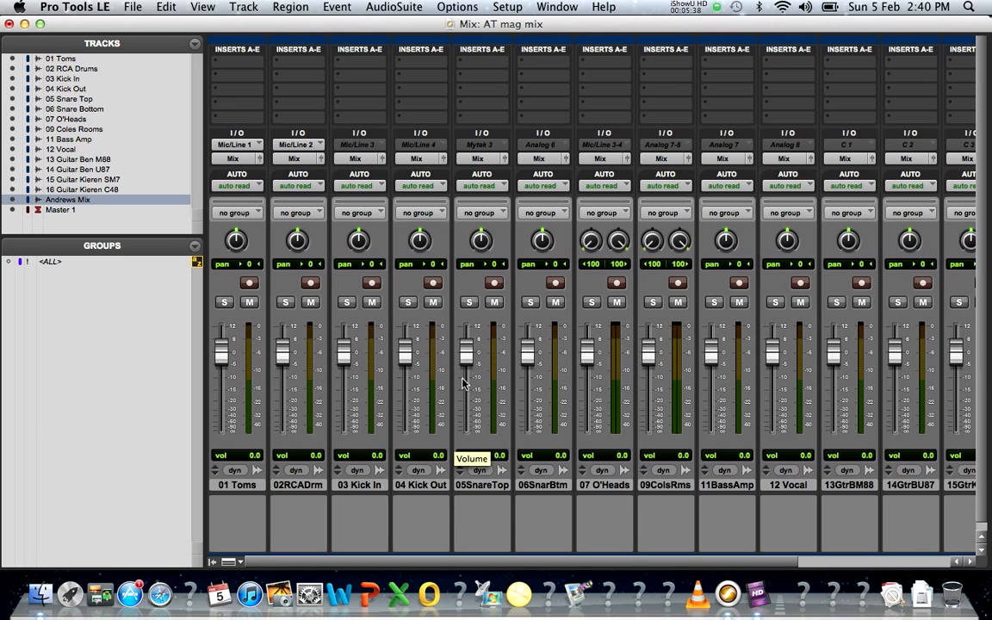
left_click_drag(659, 563, 843, 557)
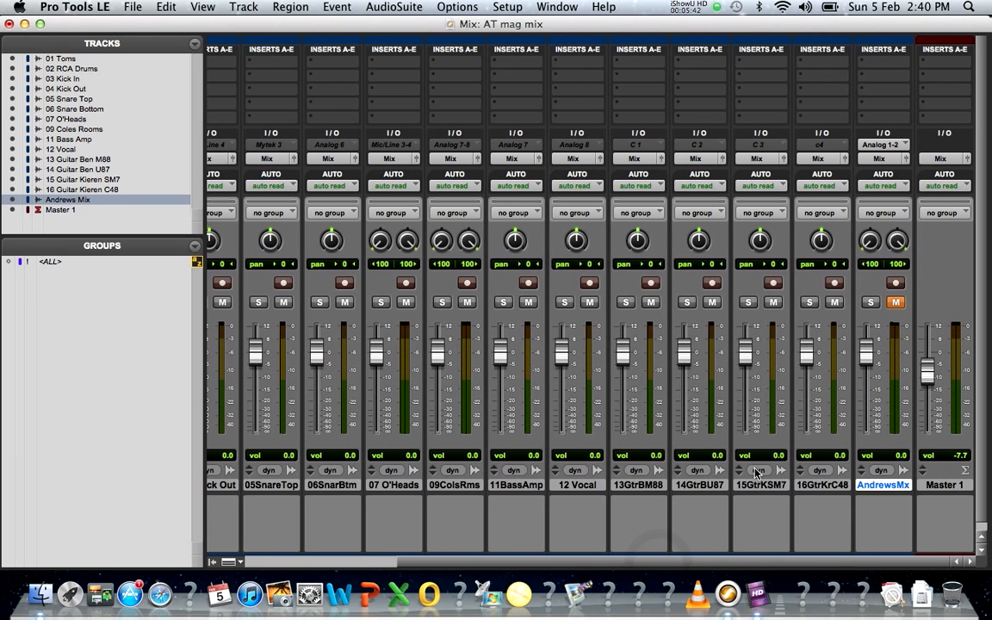
Step: Leave 13GtrBM88 soloed after testing Solo and Mute, then start playback and pan it hard left
left_click(626, 304)
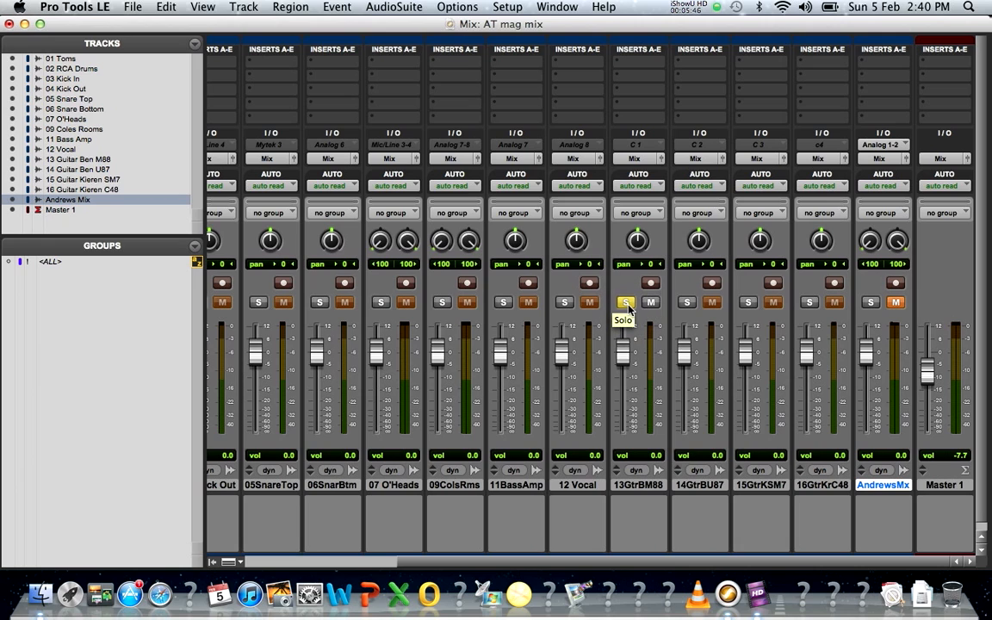
left_click(626, 303)
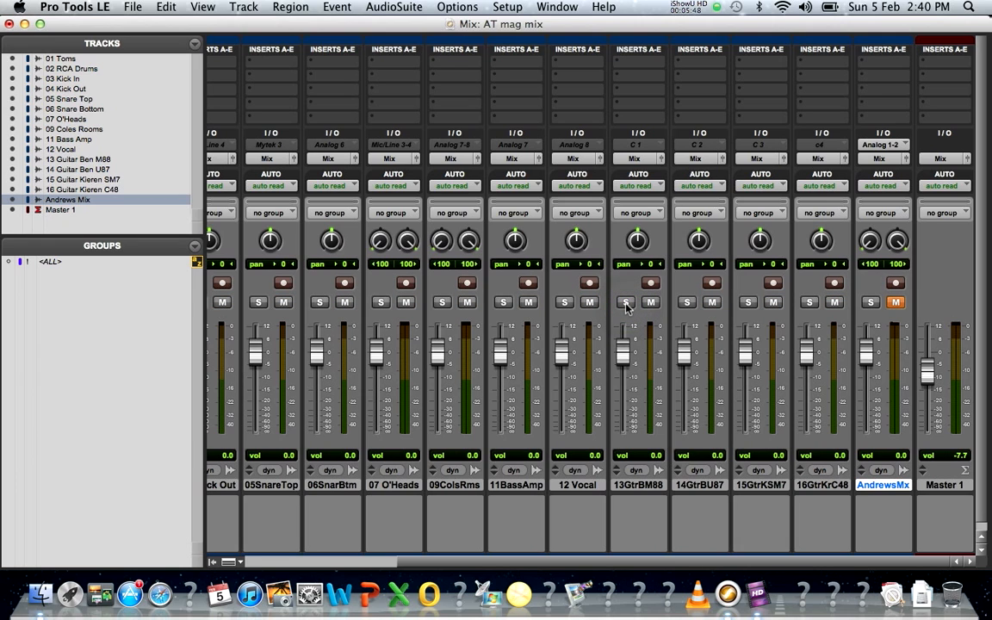
left_click(626, 303)
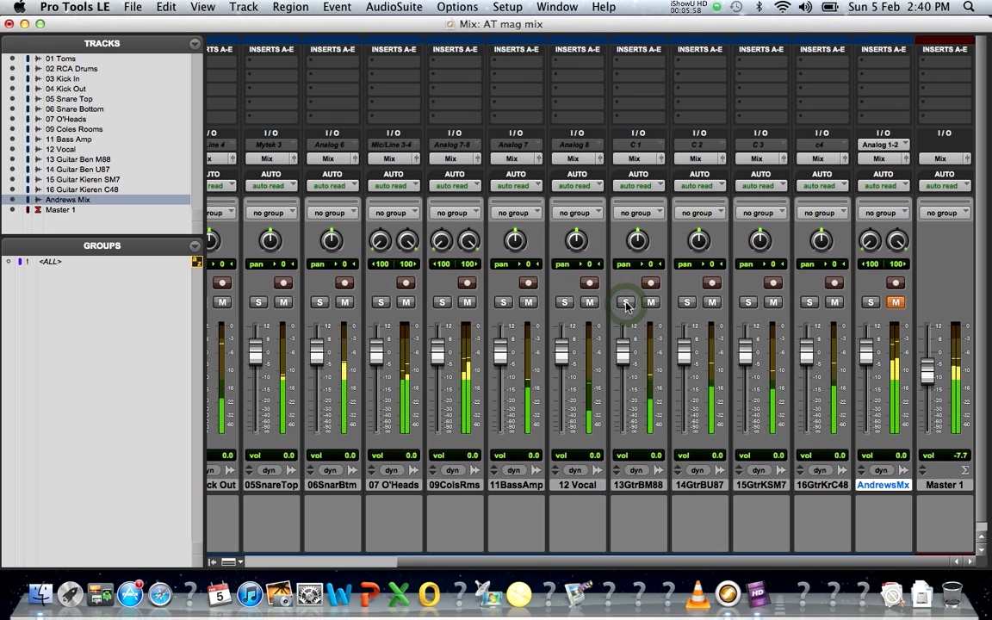
left_click(626, 303)
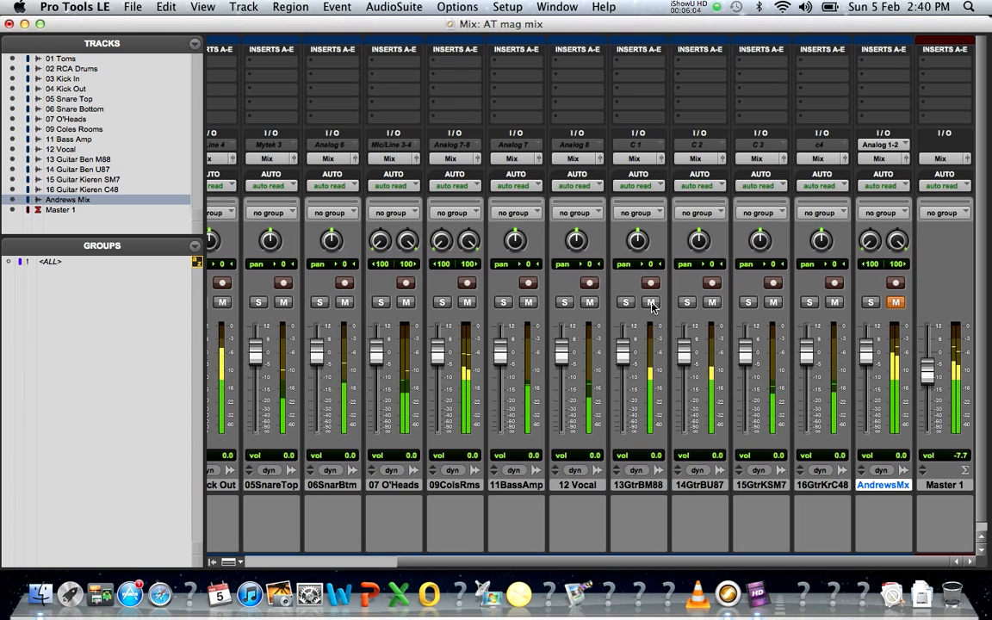
left_click(652, 303)
left_click(652, 303)
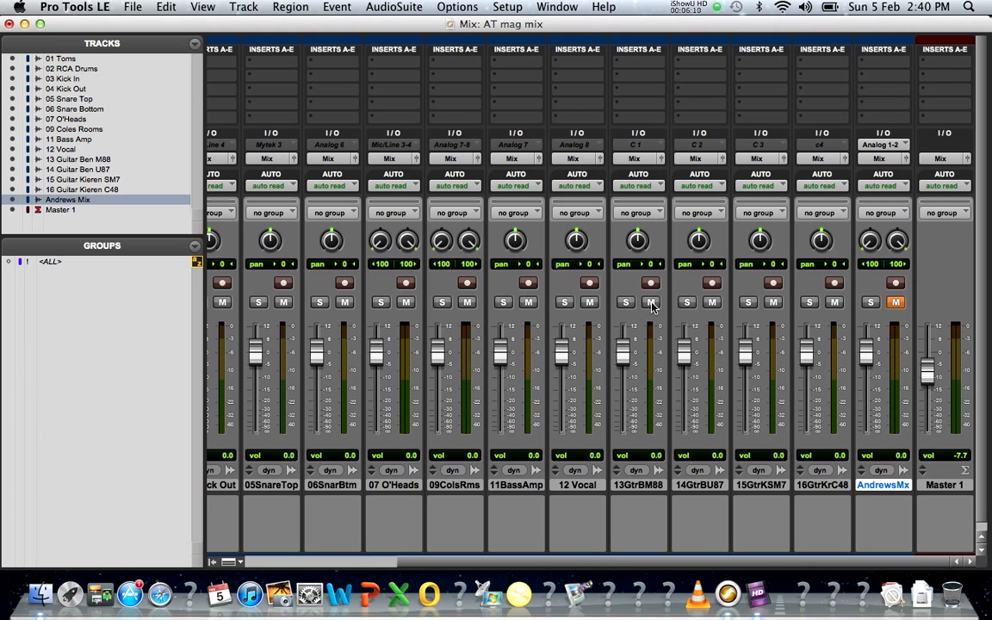
left_click(627, 303)
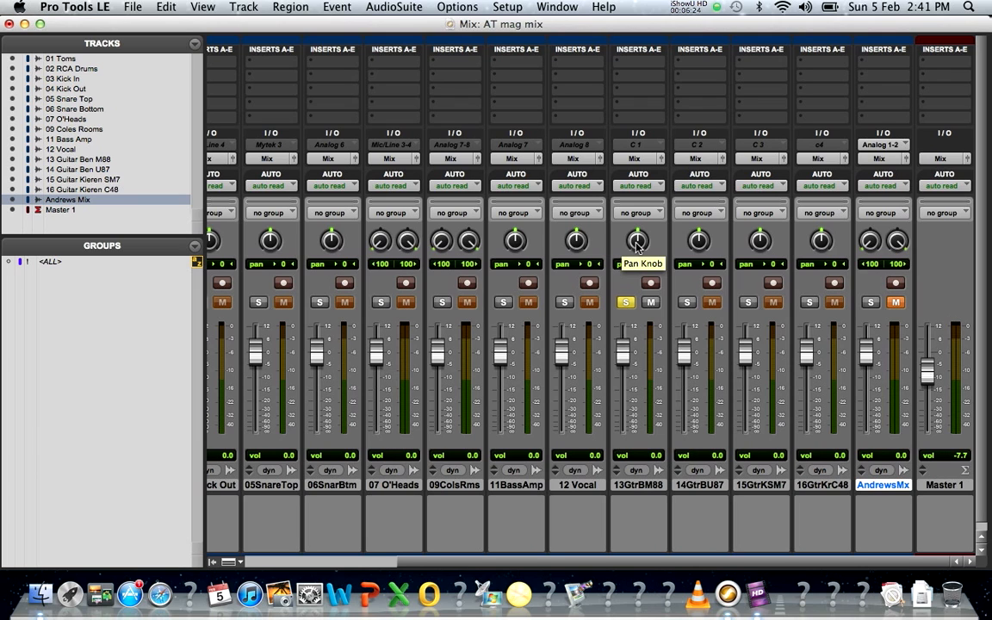
key("space")
mouse_move(637, 250)
left_mouse_down()
mouse_move(643, 311)
mouse_move(631, 189)
mouse_move(642, 247)
left_mouse_up()
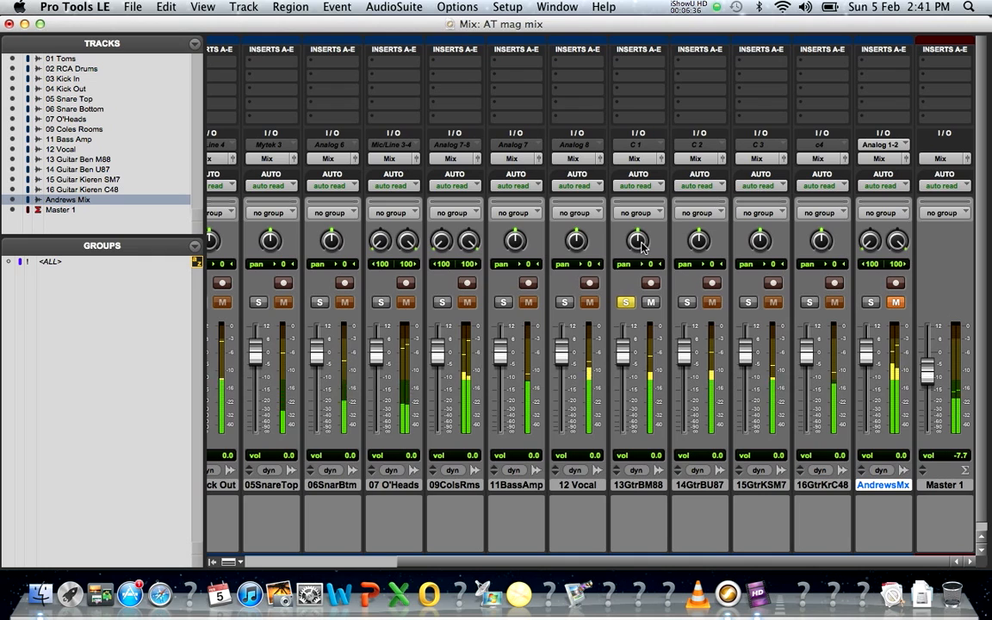
Step: Insert EQ 3 7-Band (mono) on 13GtrBM88 and reposition its plug-in window
left_click(640, 72)
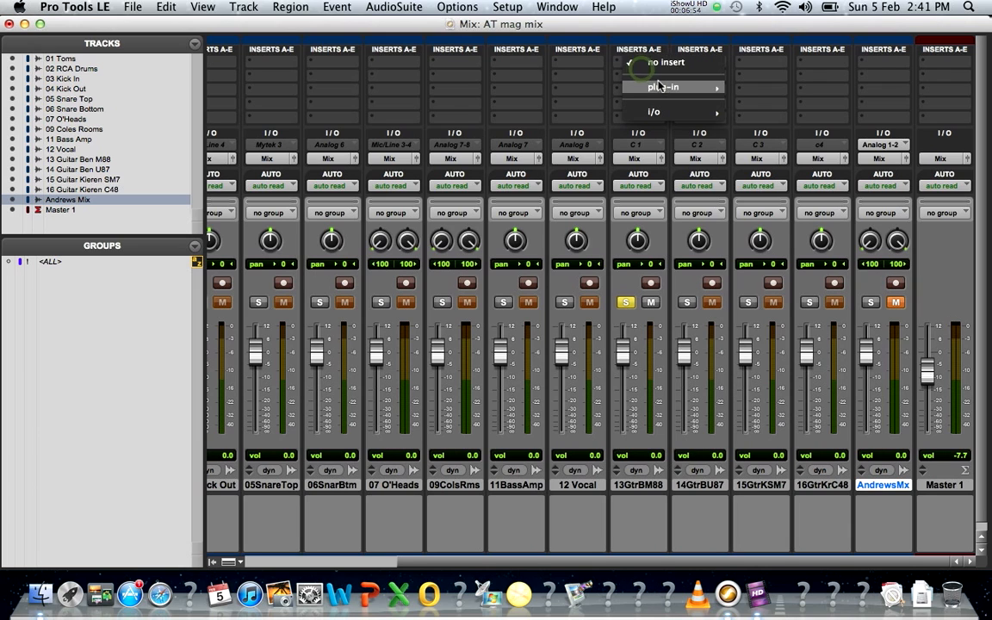
mouse_move(664, 88)
left_click(648, 34)
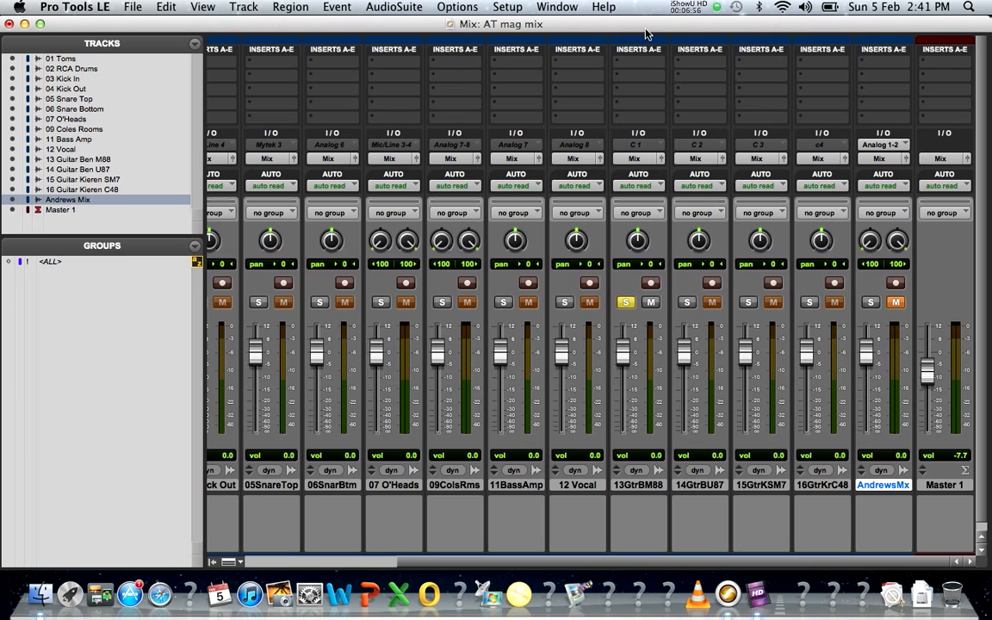
left_click(640, 70)
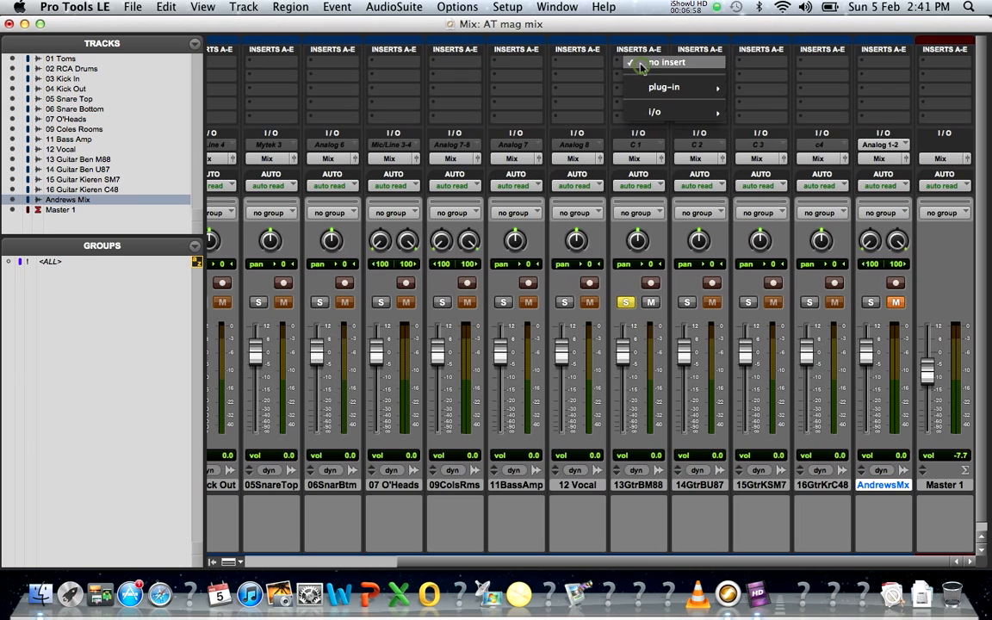
mouse_move(663, 89)
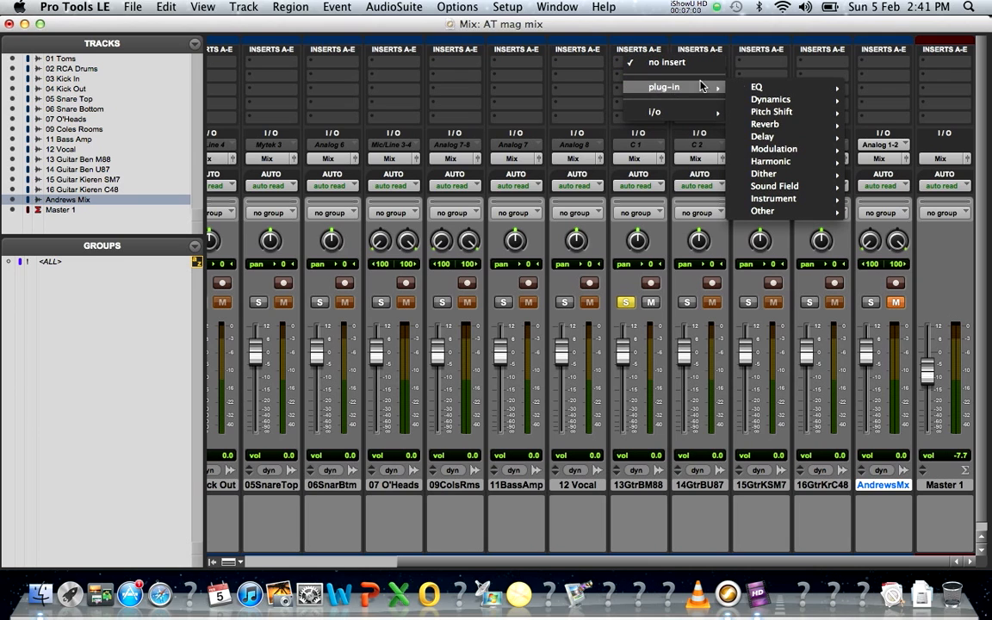
mouse_move(774, 88)
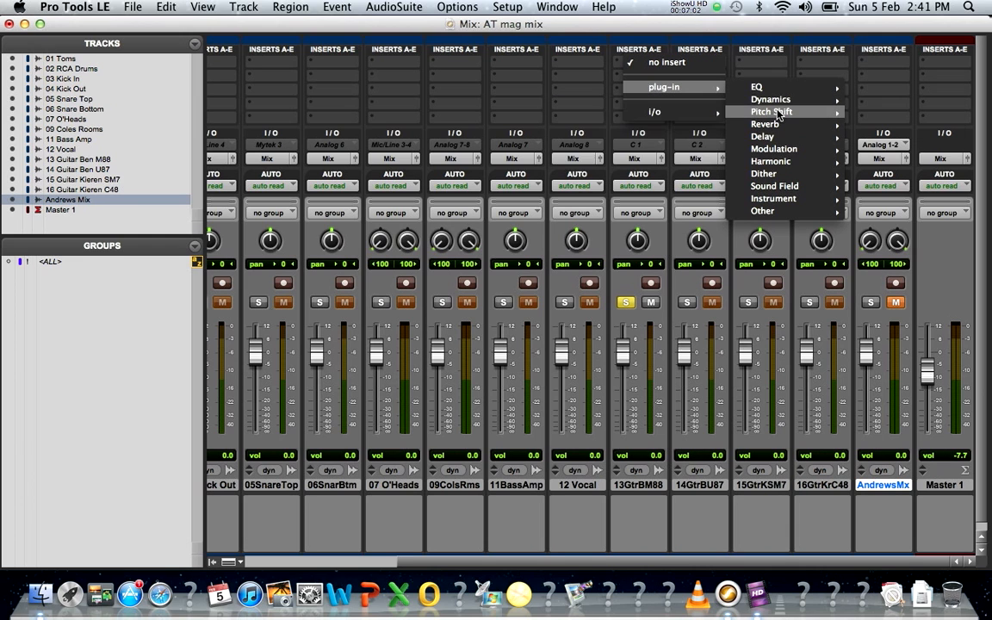
mouse_move(781, 127)
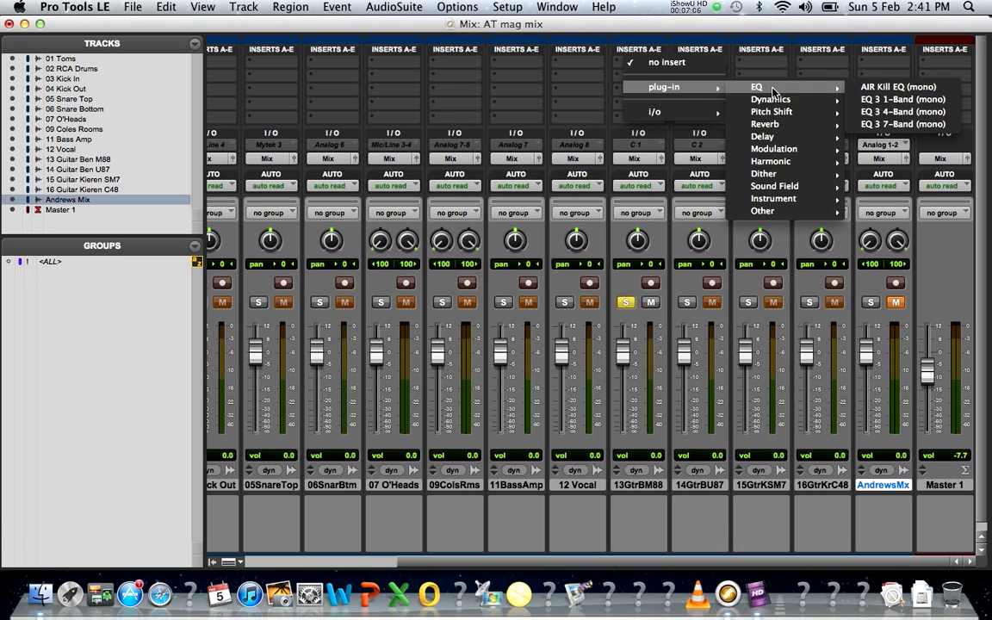
left_click(909, 125)
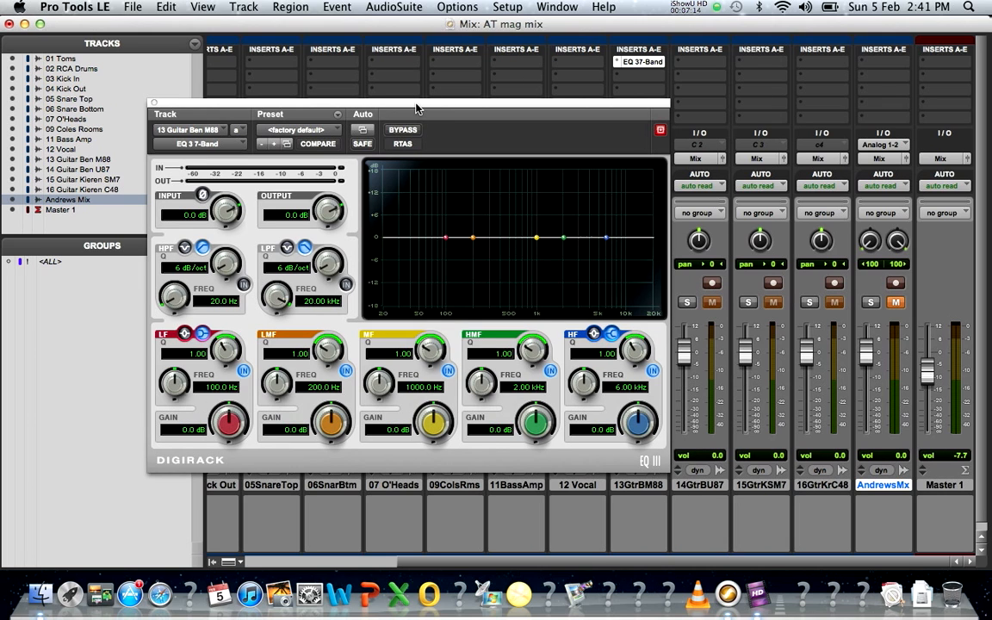
left_click_drag(416, 107, 330, 97)
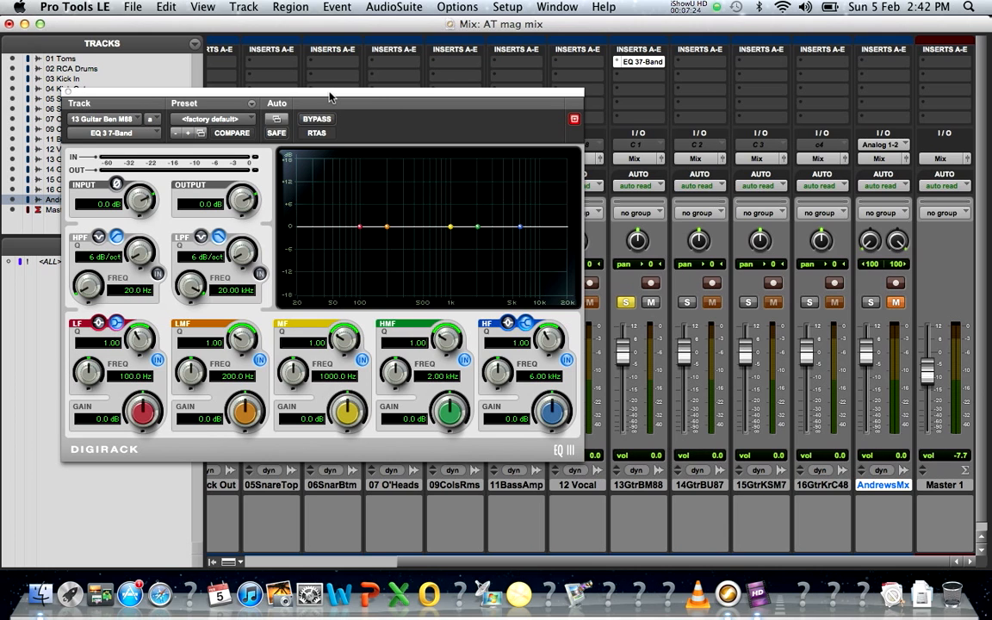
left_click_drag(330, 97, 468, 124)
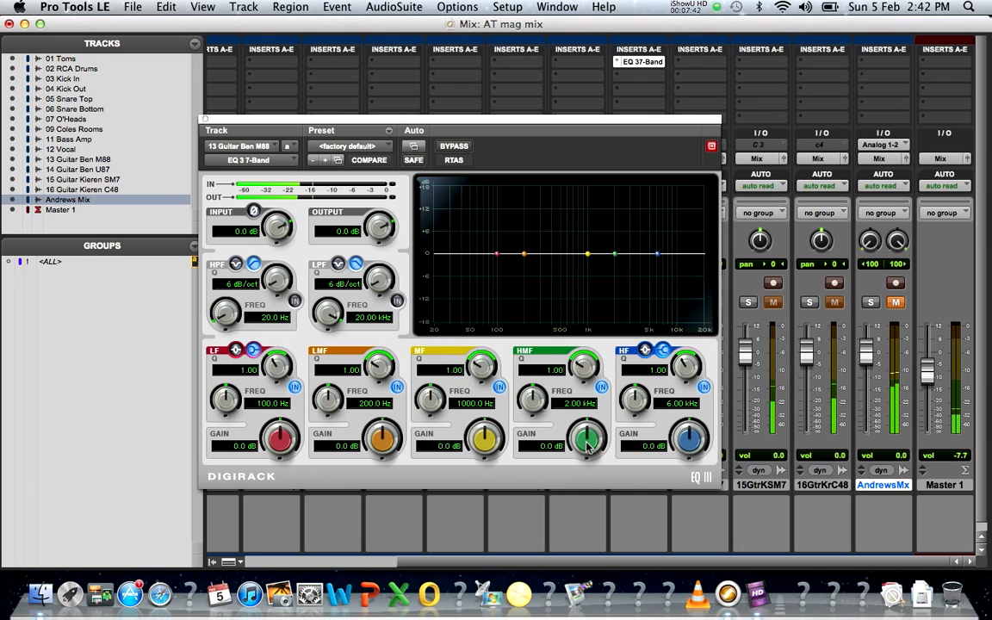
Step: Boost the 1 kHz mid band, then cut it and bring it back near flat
left_click_drag(488, 445, 483, 369)
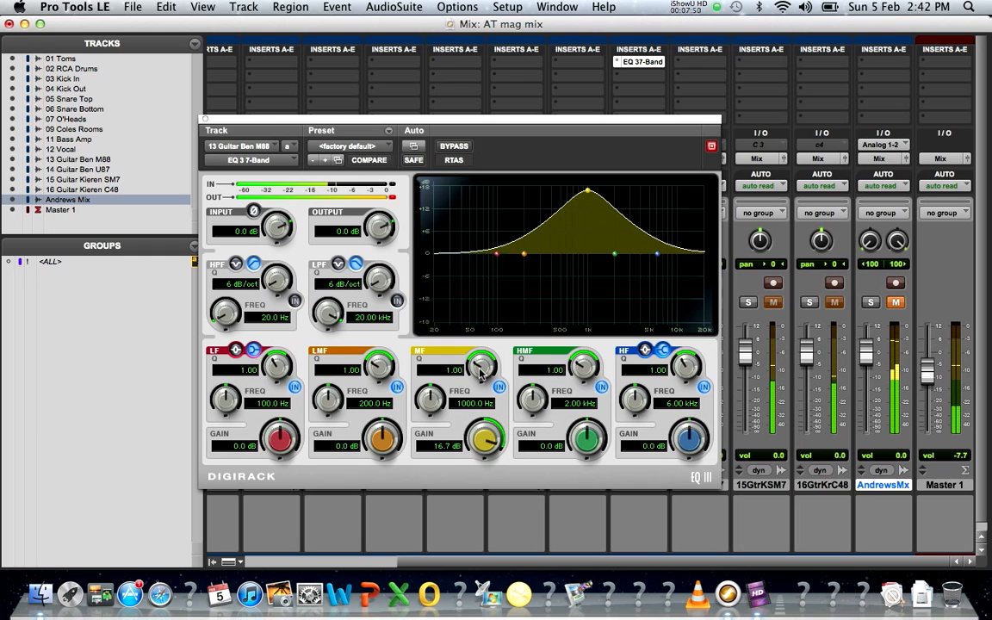
left_click_drag(481, 370, 488, 517)
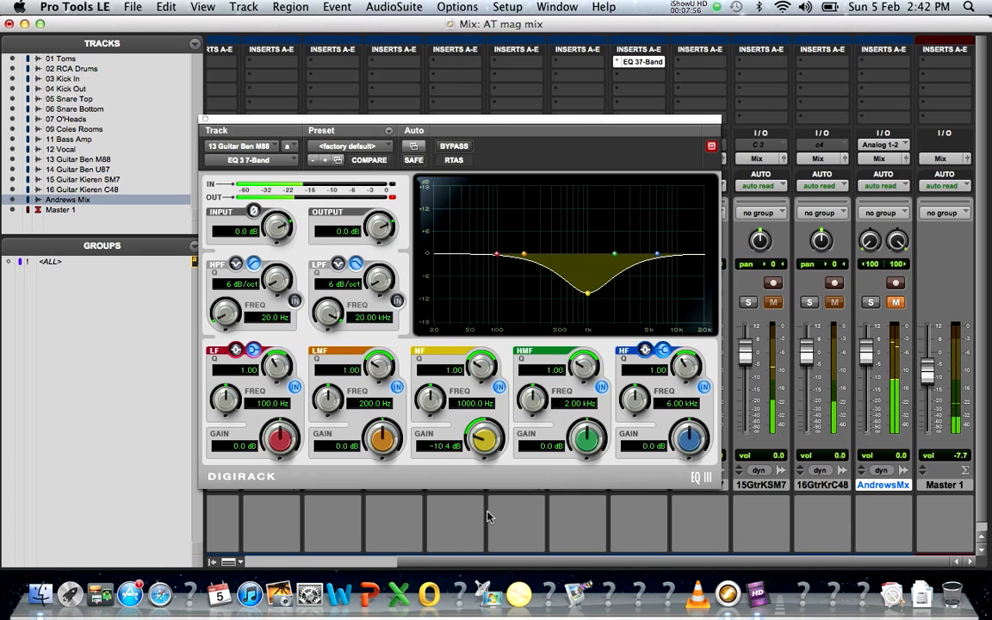
left_click_drag(488, 513, 487, 471)
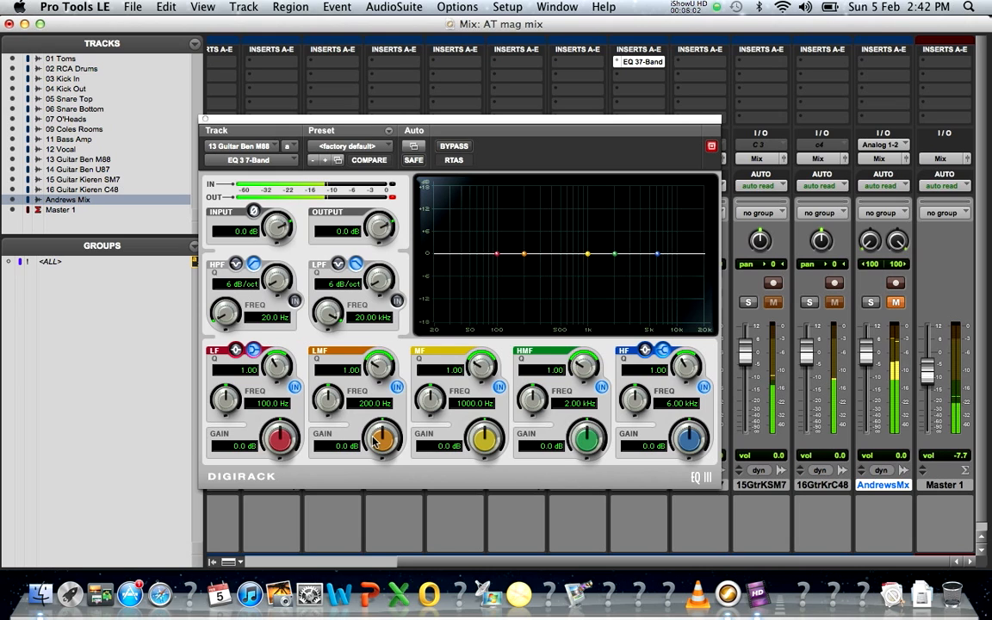
Step: Try a +12 dB low shelf, reset it, and lift the 200 Hz low-mid to 0.2 dB
left_click_drag(280, 441, 302, 324)
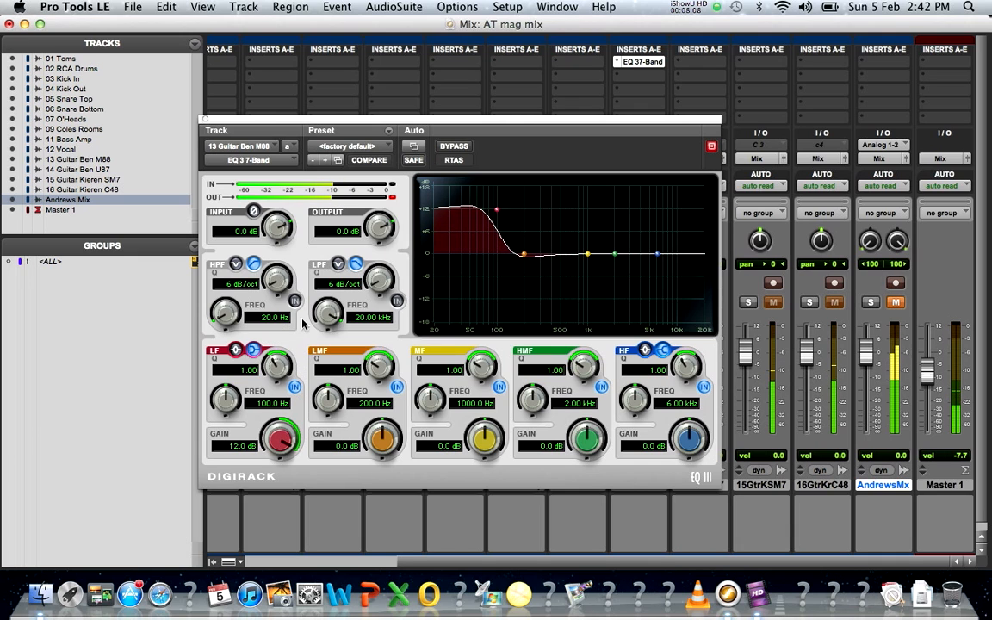
left_click_drag(307, 280, 318, 362)
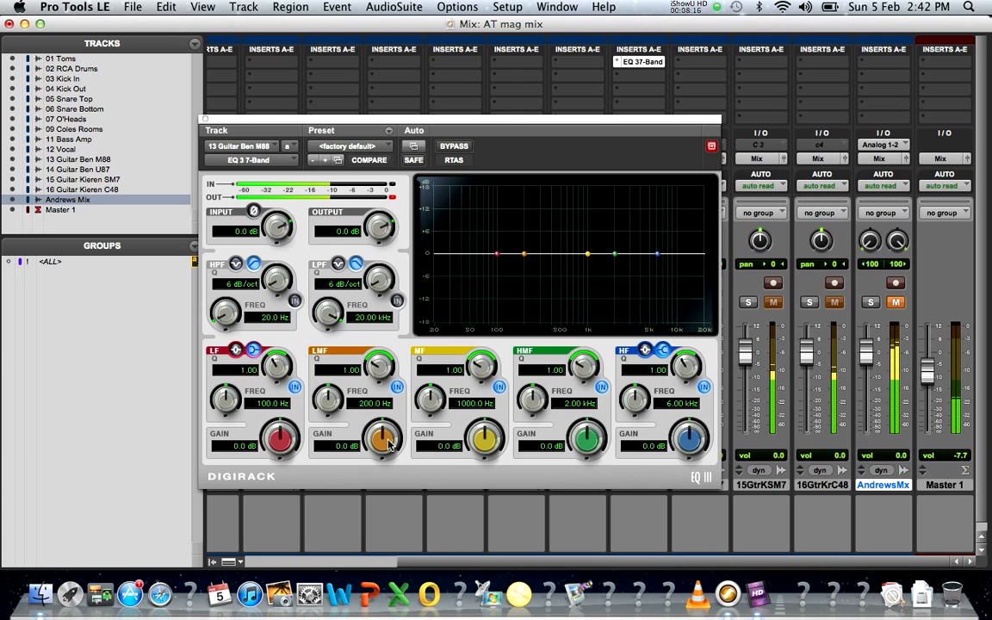
mouse_move(389, 442)
left_mouse_down()
mouse_move(389, 418)
mouse_move(387, 443)
left_mouse_up()
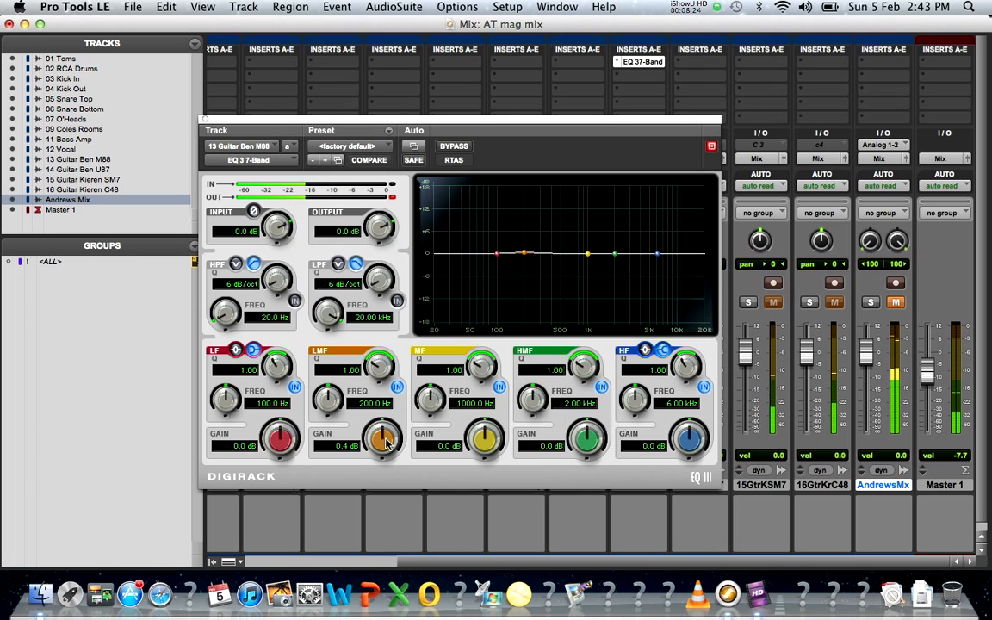
left_click_drag(387, 441, 399, 423)
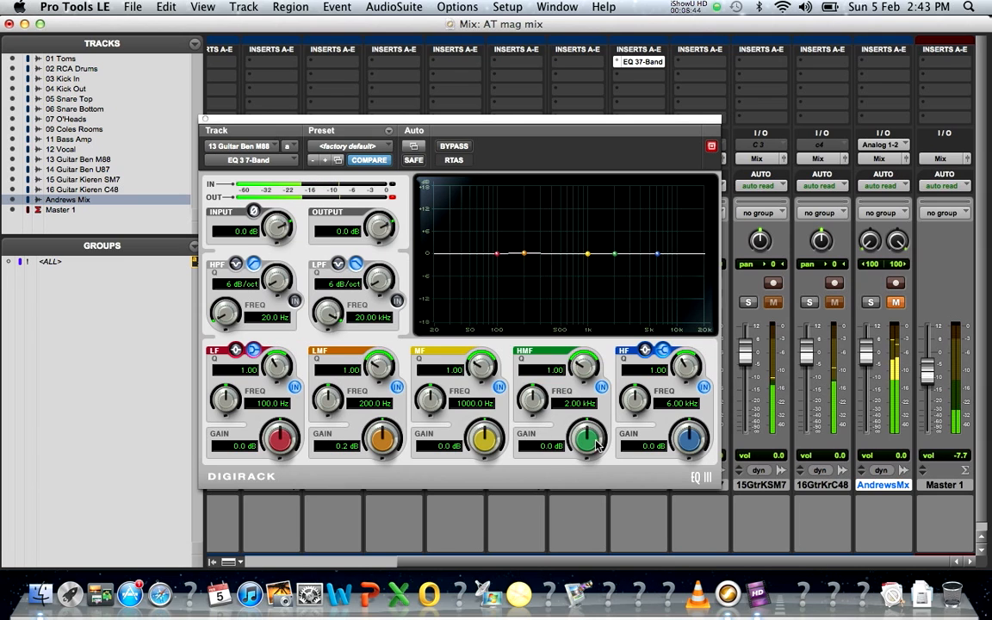
Step: Boost the high-mid near 2 kHz, clear the clip light, revert to flat with Compare, and close the EQ
left_click_drag(594, 443, 609, 487)
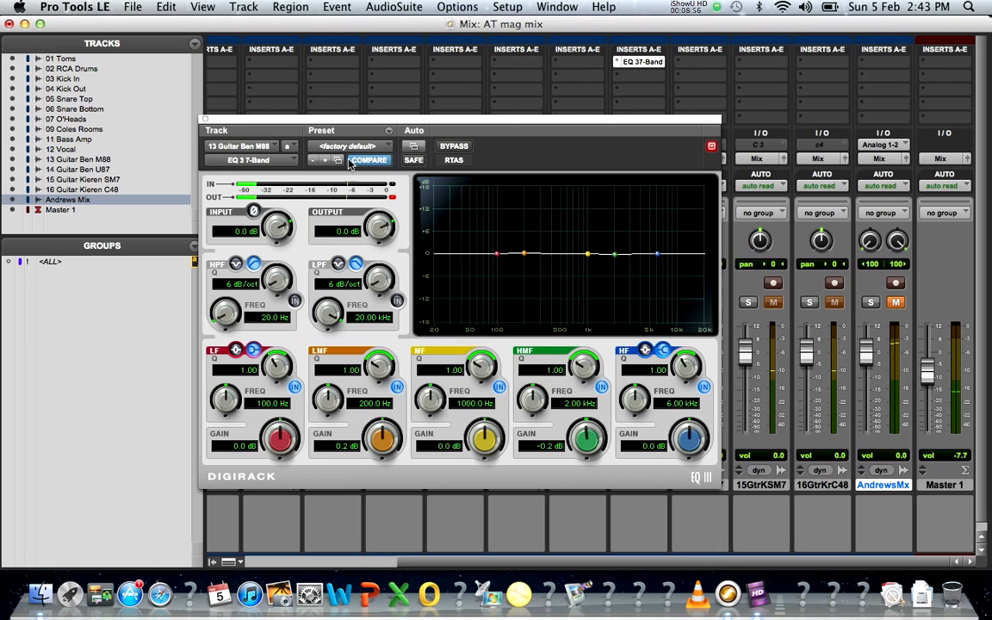
left_click(392, 198)
left_click(371, 161)
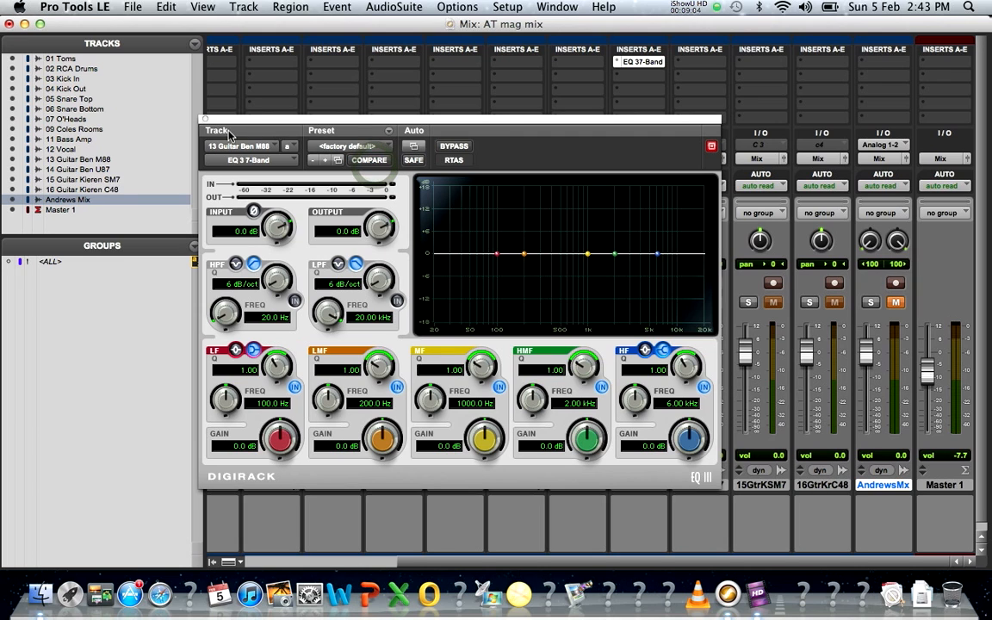
left_click(205, 120)
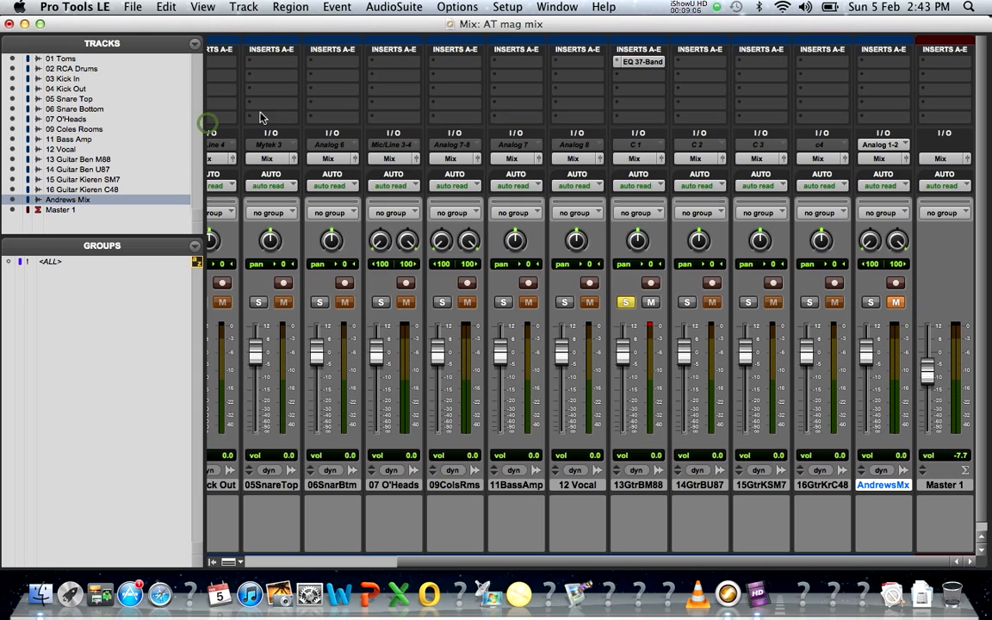
Step: Remove the EQ 3 7-Band from 13GtrBM88 and insert AIR Talkbox (mono) from the Harmonic plug-ins
left_click(619, 67)
left_click(642, 36)
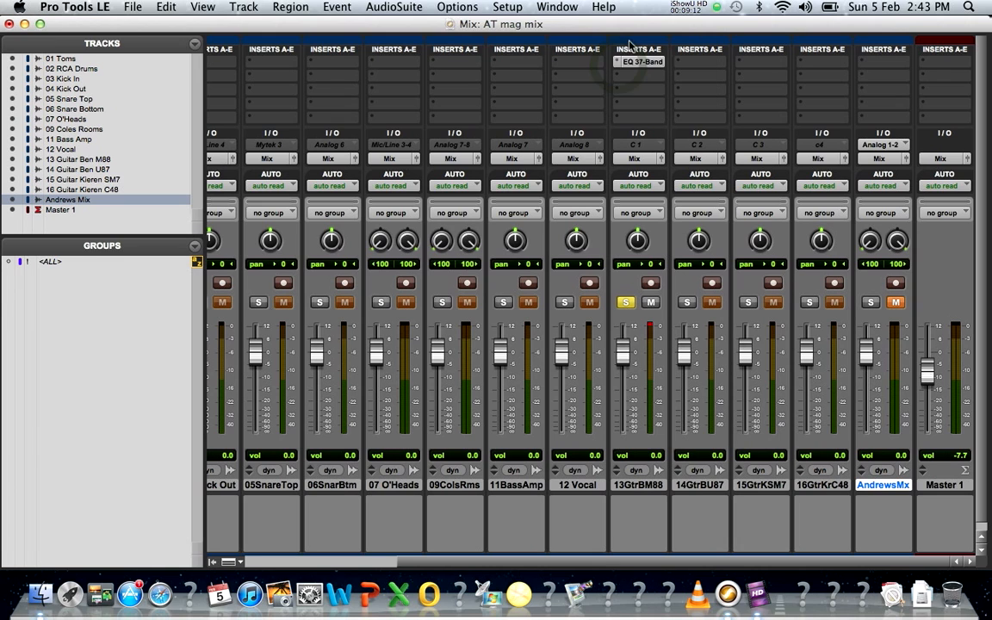
left_click(640, 64)
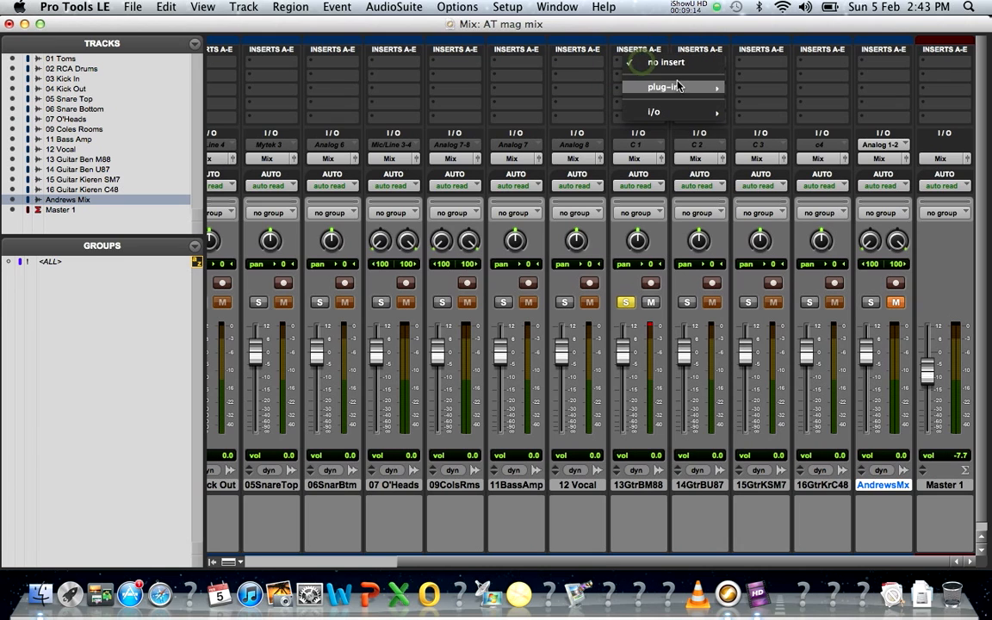
mouse_move(680, 87)
mouse_move(791, 153)
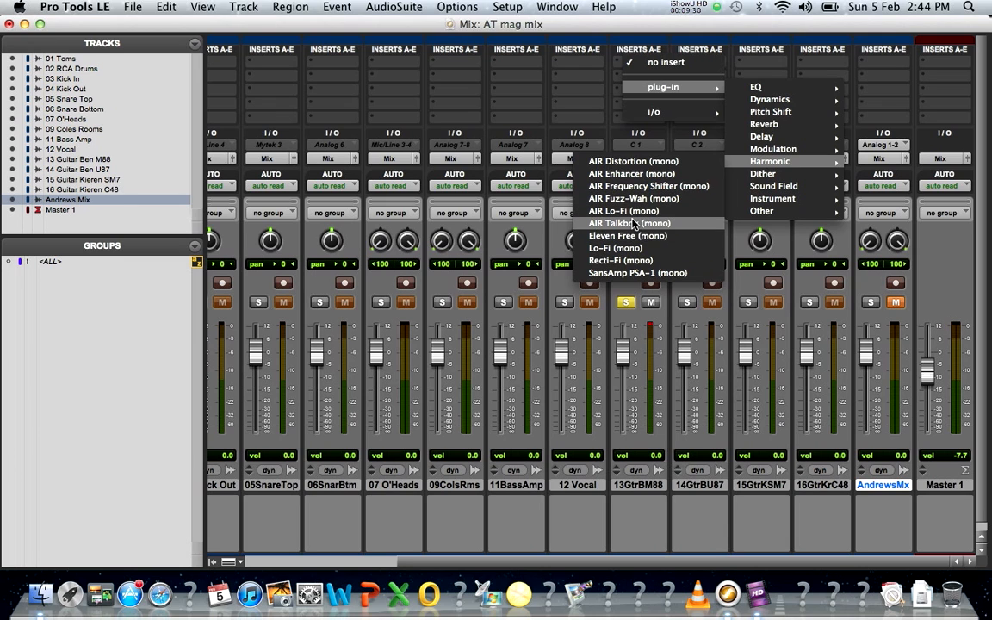
left_click(633, 224)
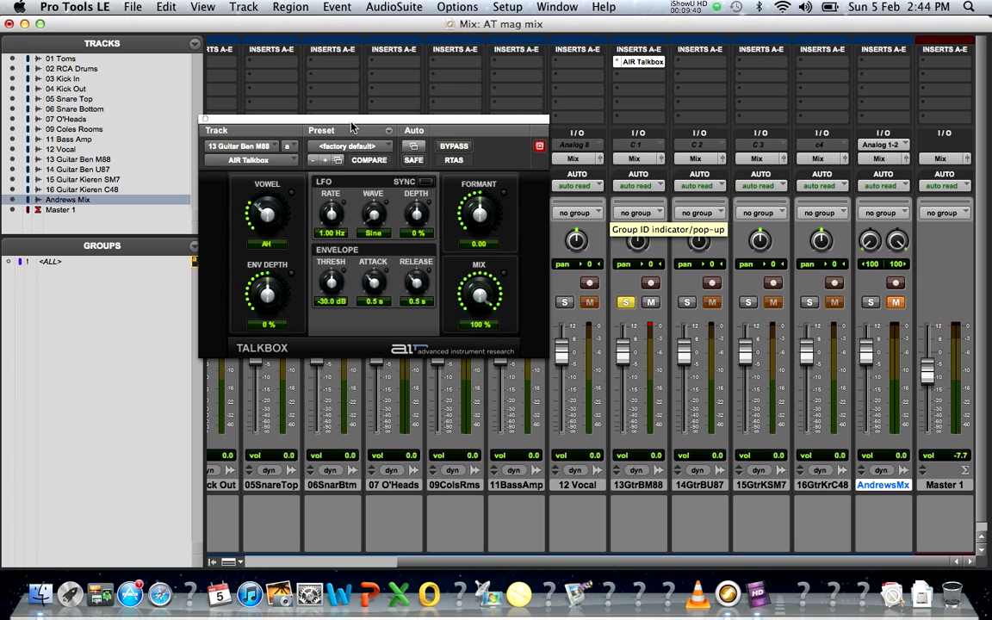
Step: Move the AIR Talkbox window toward the centre and load its 04 Crazy Yodeller preset
left_click_drag(351, 128, 535, 166)
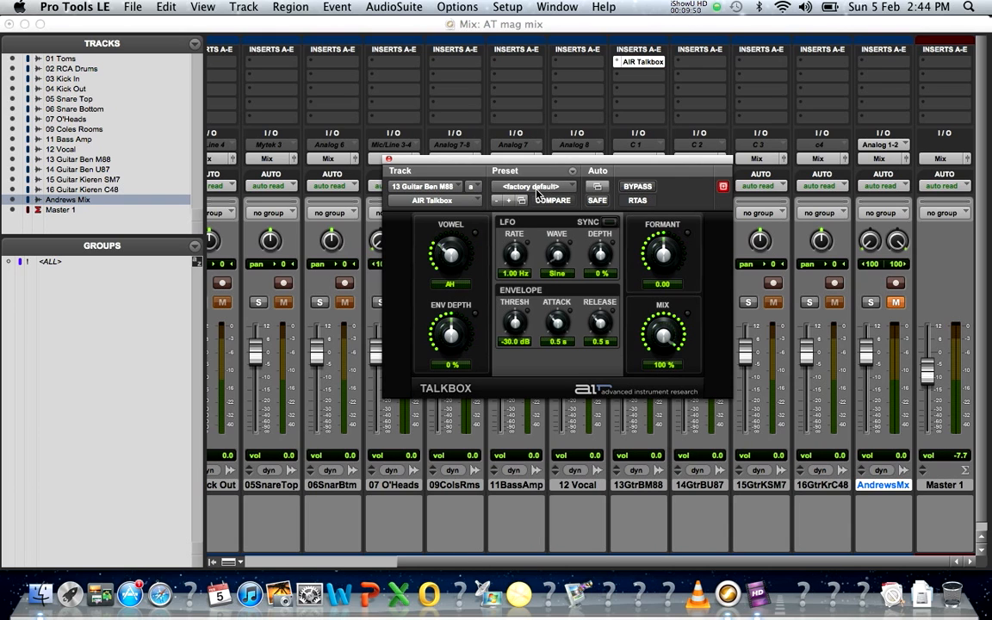
left_click(539, 193)
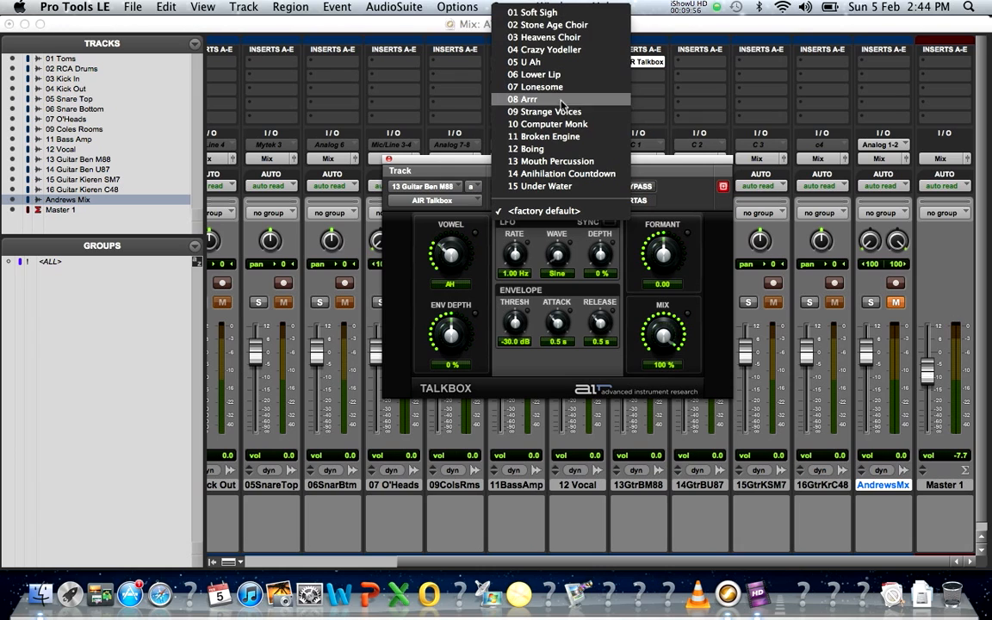
left_click(561, 51)
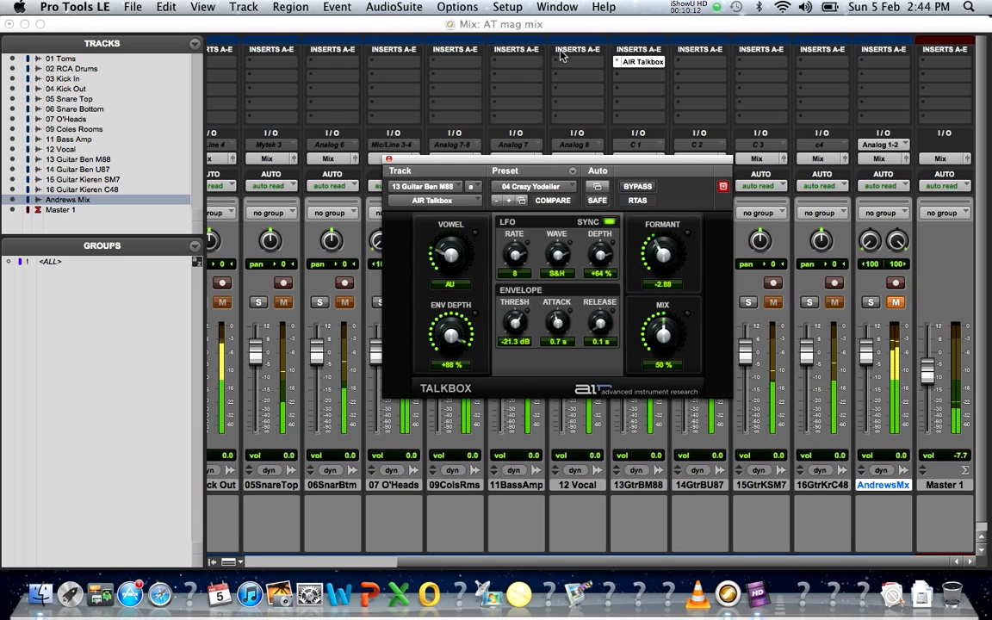
Step: Try the 09 Strange Voices and 15 Under Water presets, settle on 12 Boing, and close the Talkbox window
left_click(510, 186)
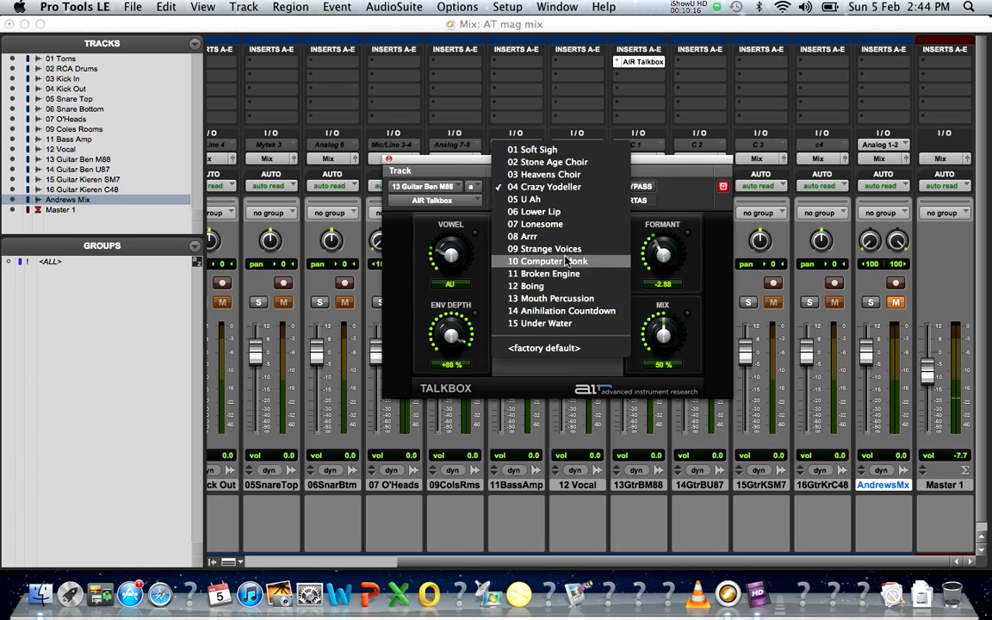
left_click(552, 249)
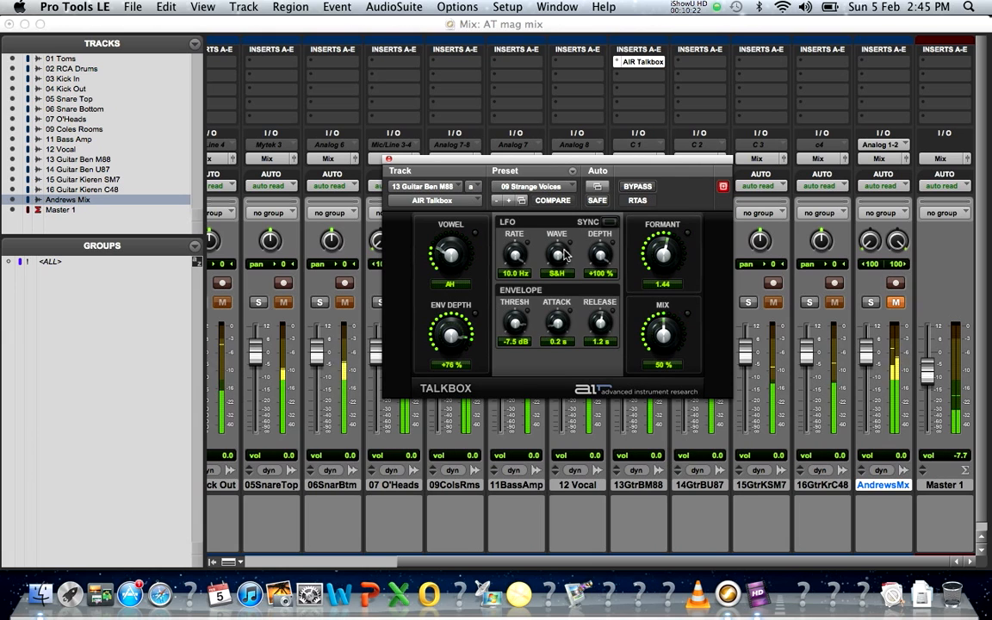
left_click(527, 189)
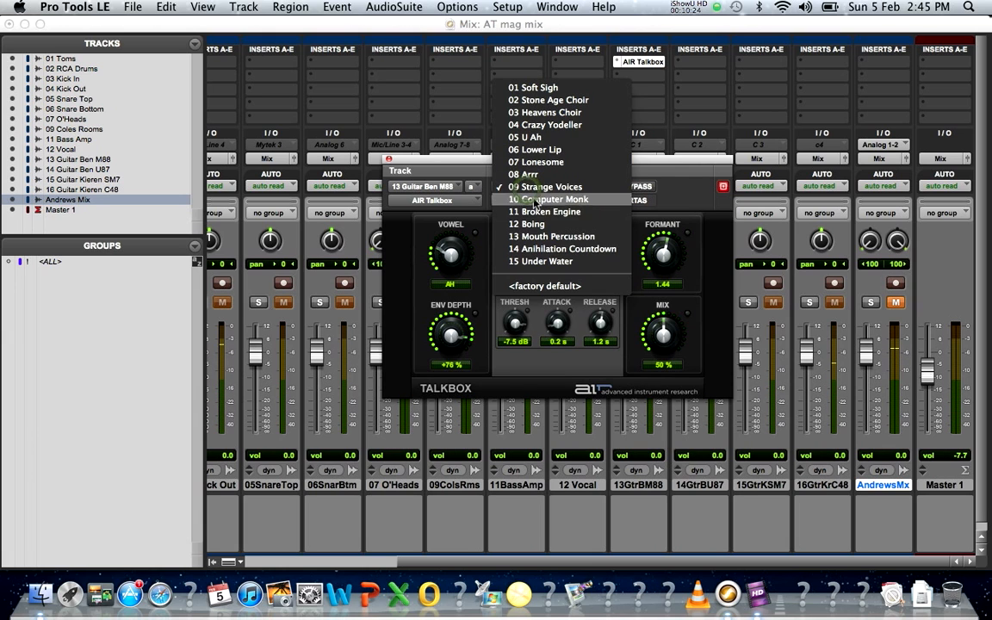
left_click(561, 263)
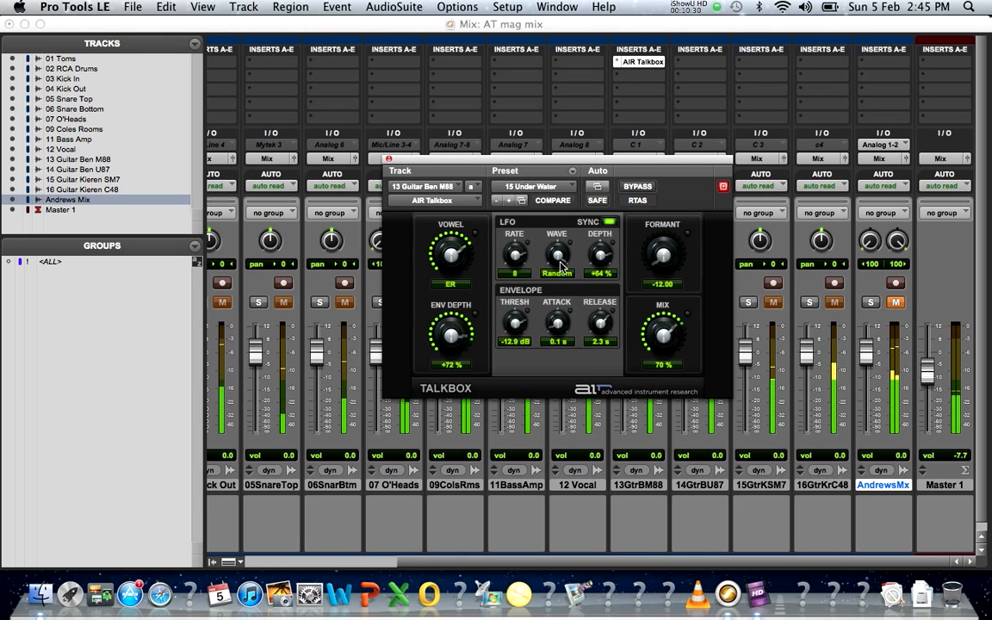
left_click(534, 187)
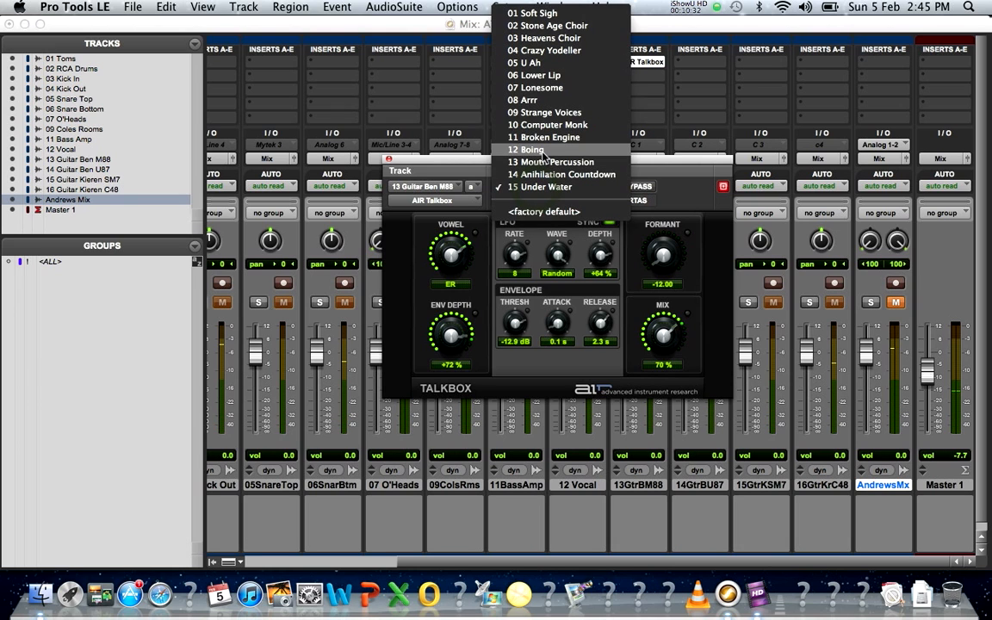
left_click(544, 152)
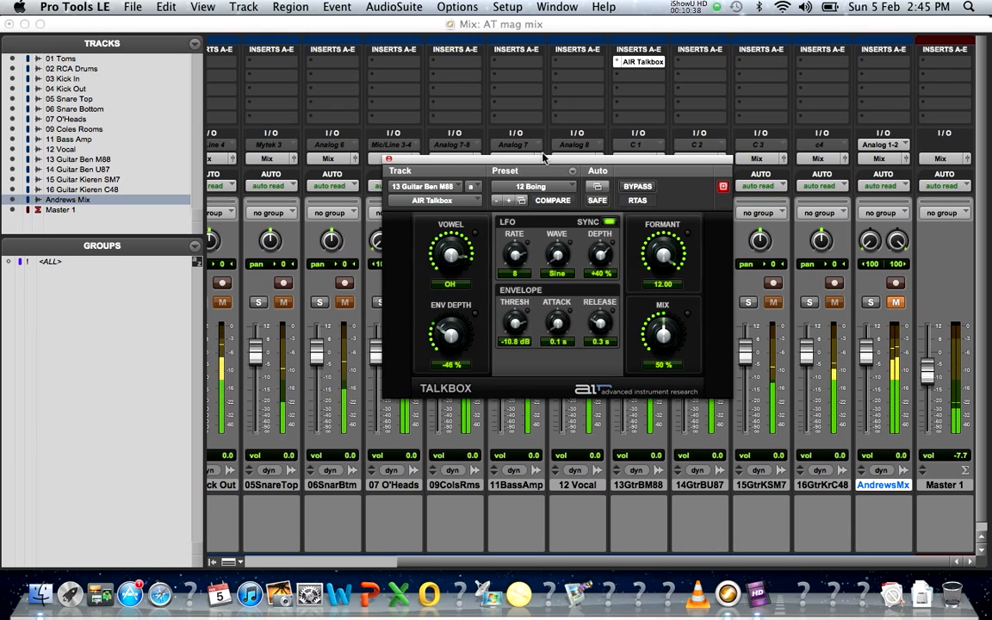
left_click(388, 162)
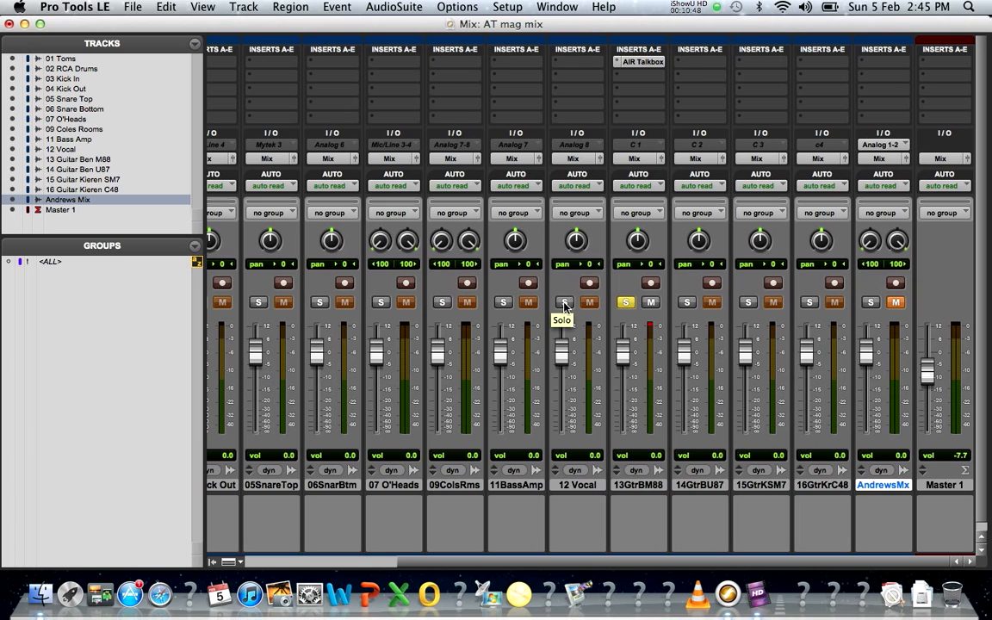
Step: Move the AIR Talkbox insert from 13GtrBM88 to 12 Vocal and solo 12 Vocal
left_click(639, 62)
left_click_drag(634, 65, 584, 68)
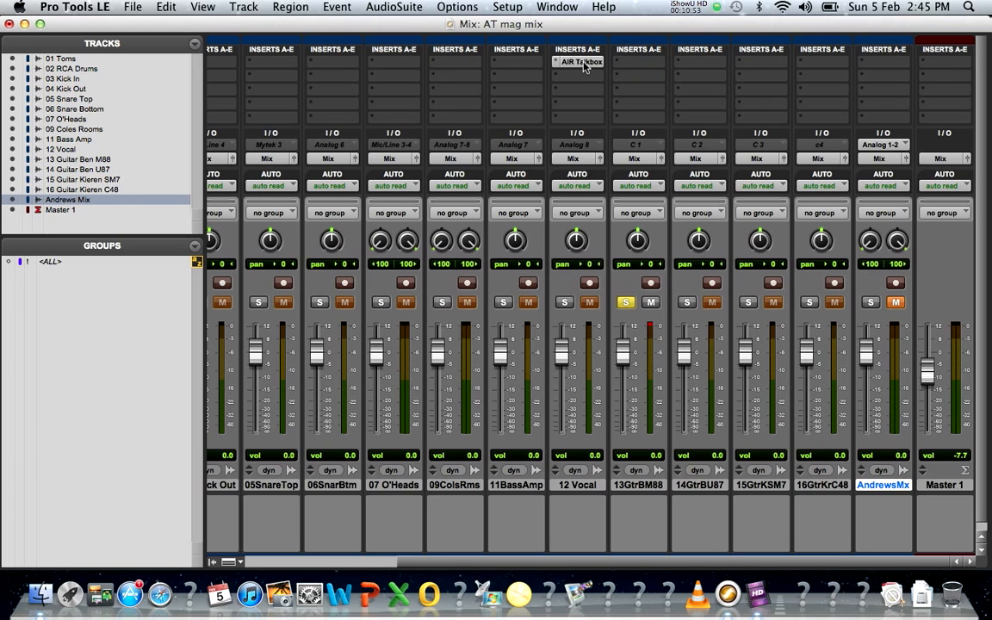
left_click(565, 302)
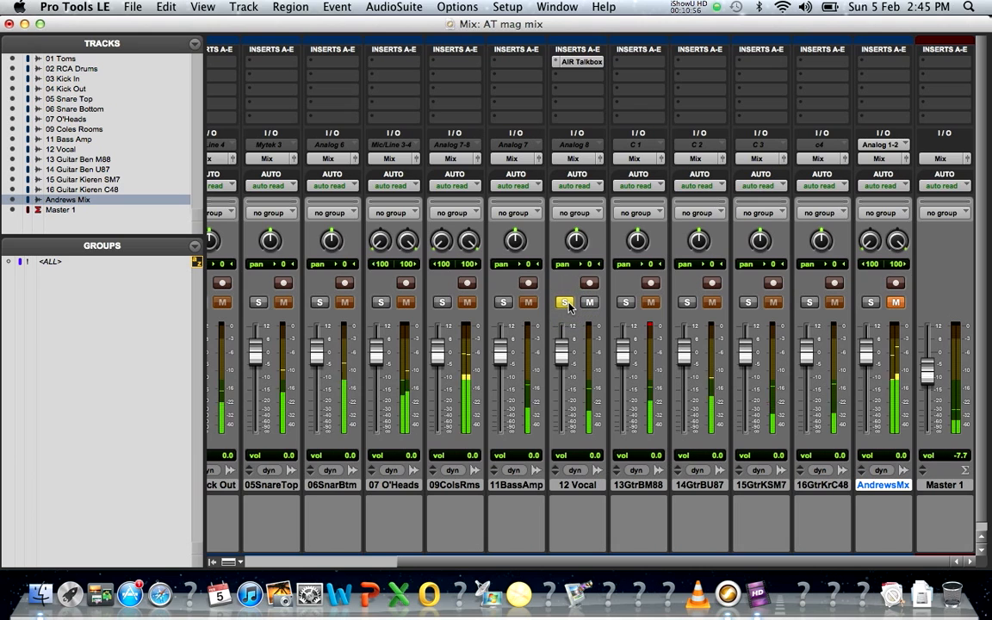
Step: Load the 04 Crazy Yodeller preset on 12 Vocal's AIR Talkbox
left_click(579, 62)
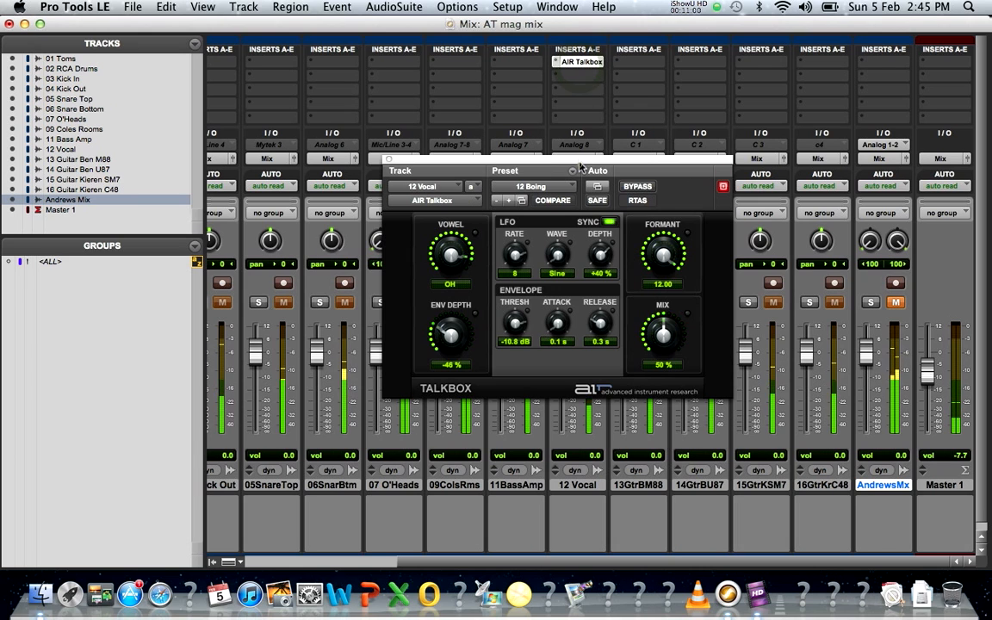
left_click_drag(574, 174, 361, 176)
left_click(360, 175)
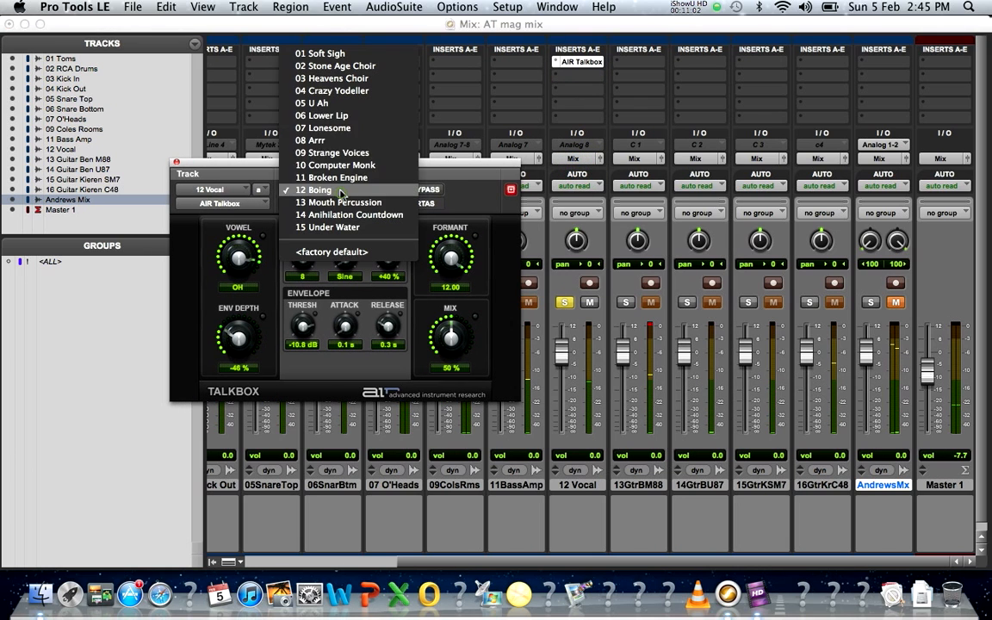
left_click(361, 92)
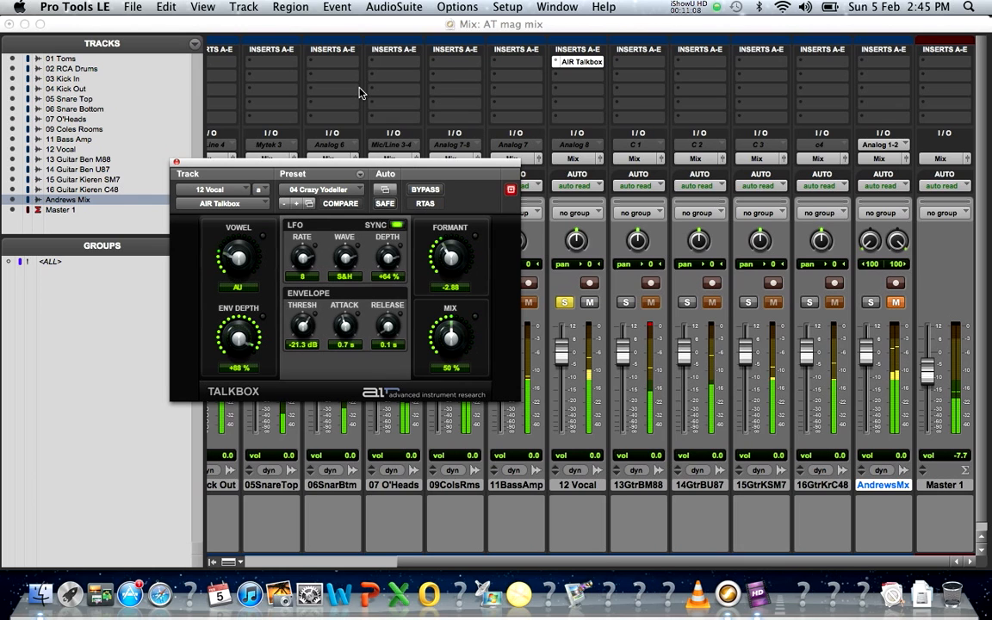
Step: Close the Talkbox window, set 12 Vocal's insert to no insert, and unsolo it
left_click(176, 162)
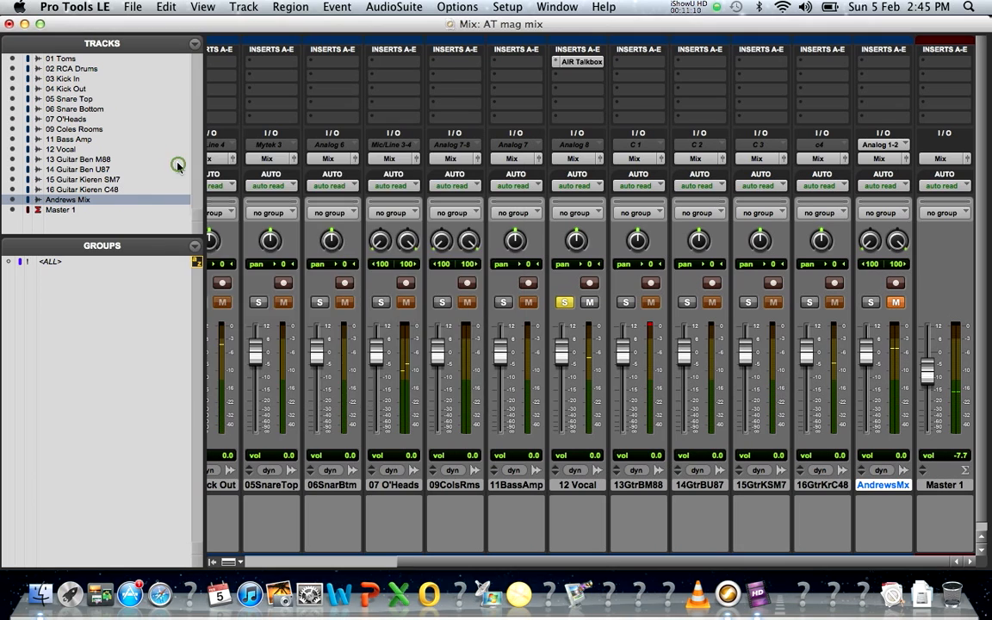
left_click(573, 63)
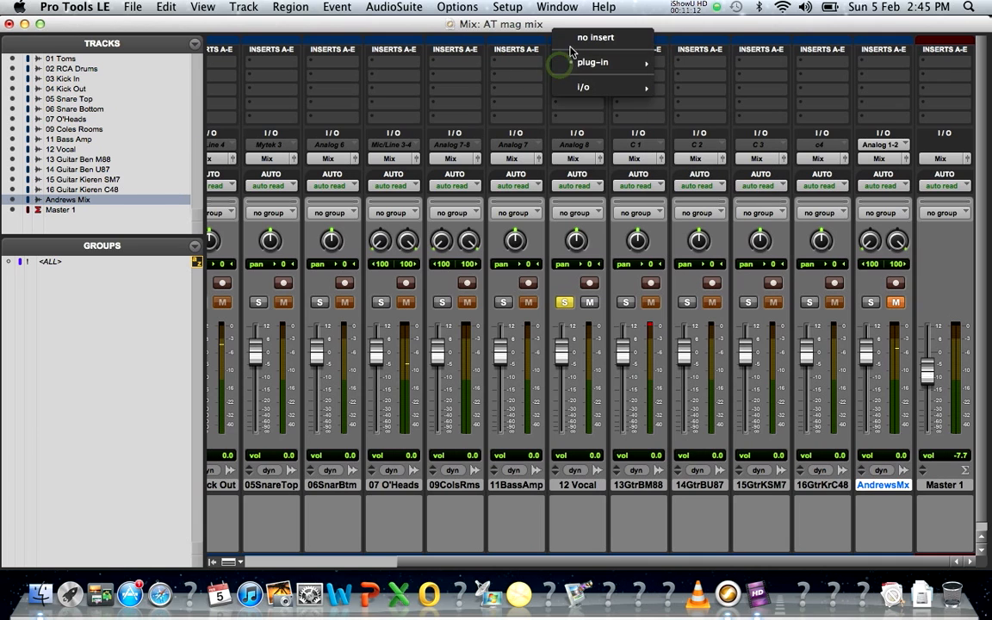
left_click(573, 39)
left_click(565, 304)
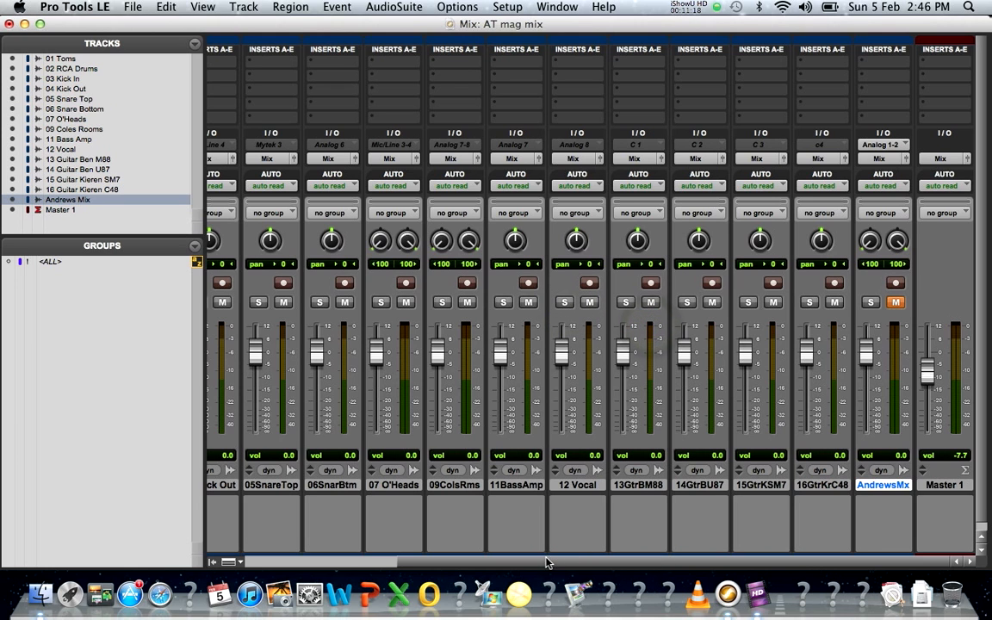
Step: Solo 03 Kick In, 05SnareTop and 12 Vocal in turn, then clear the solo
left_click_drag(546, 563, 363, 556)
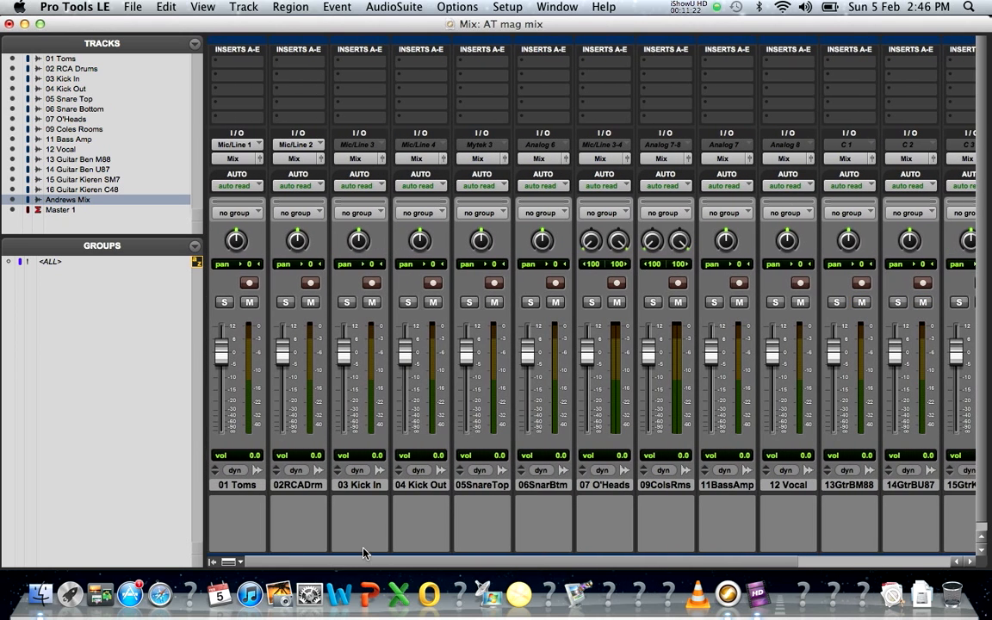
left_click(345, 304)
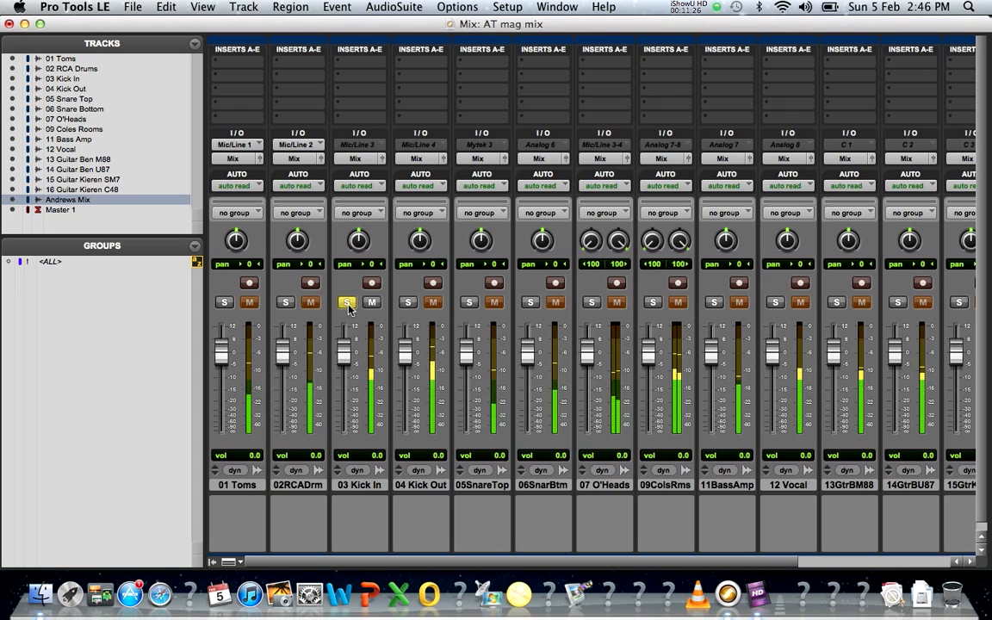
left_click(469, 303)
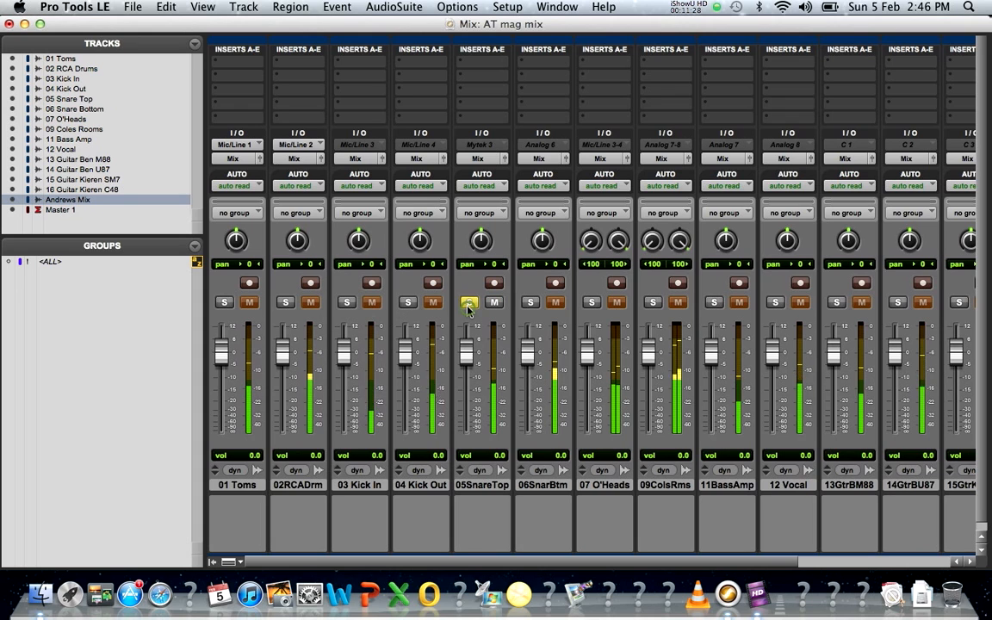
left_click(775, 303)
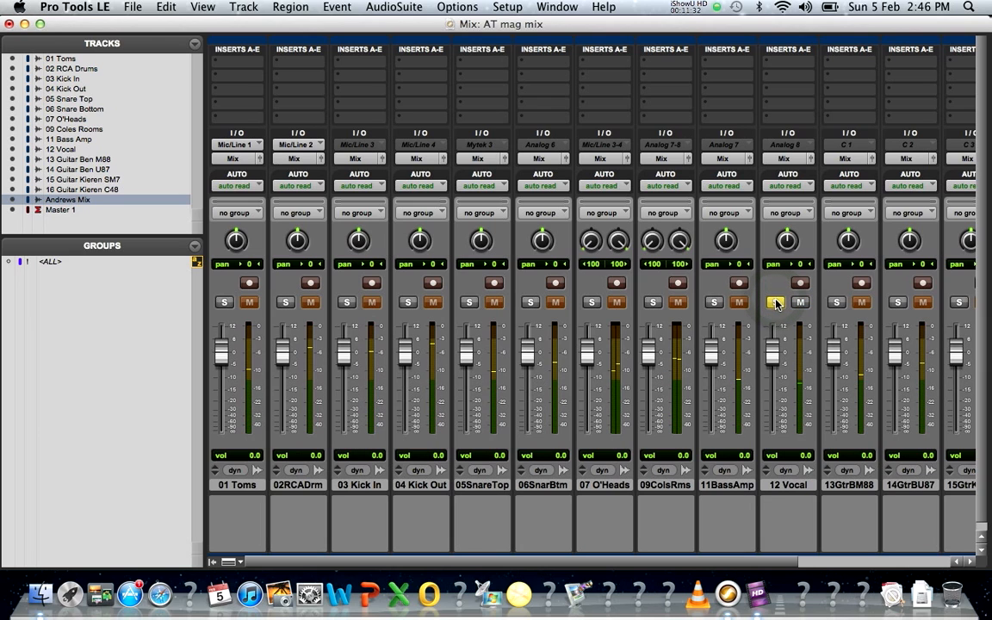
left_click(776, 302)
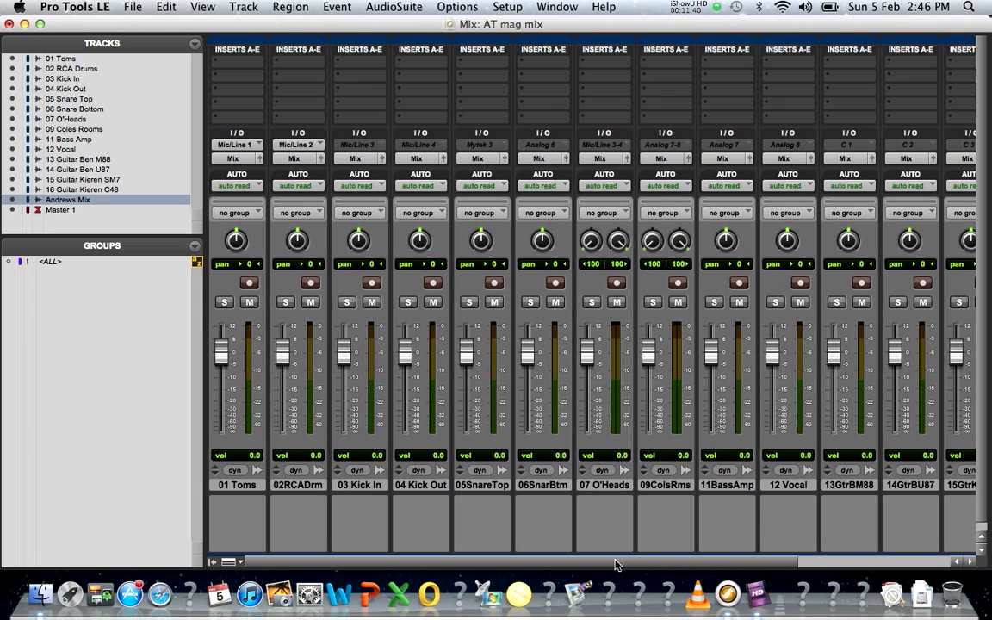
Step: Pan 13GtrBM88 <99, 14GtrBU87 <100, 15GtrKSM7 99> and 16GtrKrC48 97>
left_click_drag(620, 562, 857, 564)
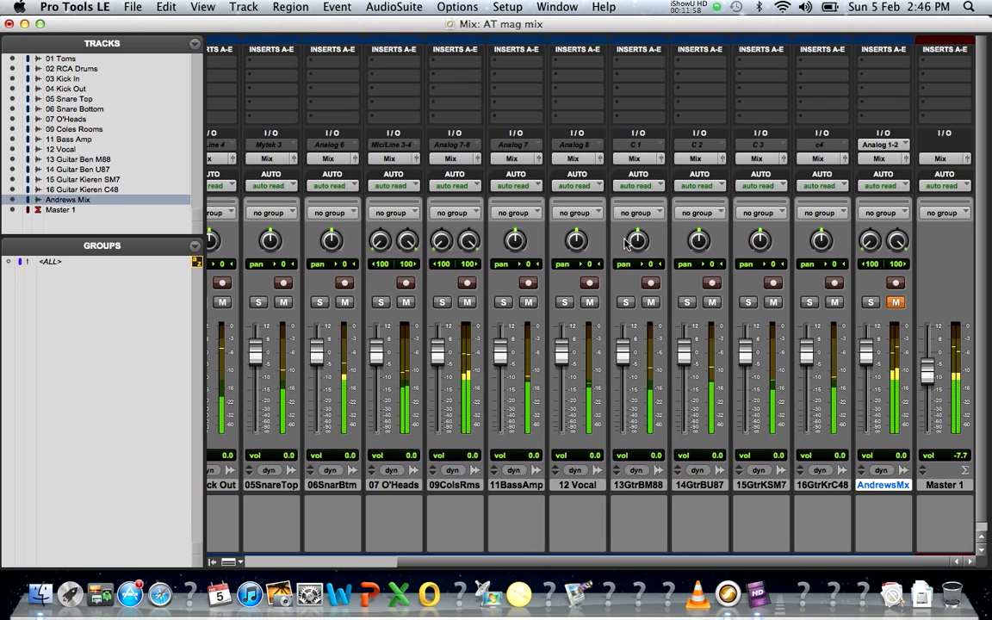
left_click_drag(640, 253, 652, 327)
left_click_drag(700, 240, 707, 328)
left_click_drag(759, 246, 756, 160)
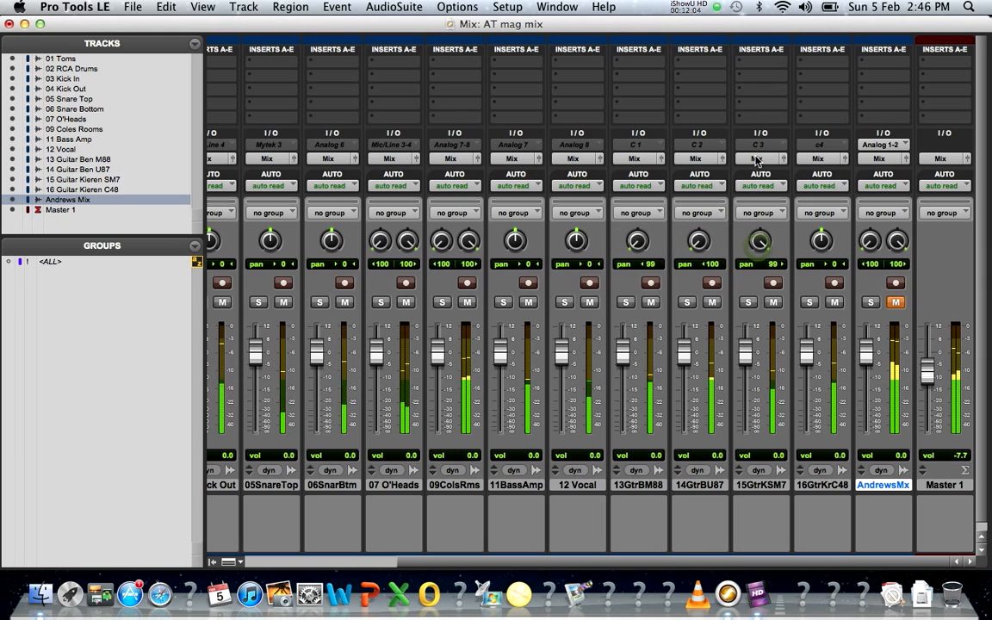
left_click_drag(821, 247, 818, 159)
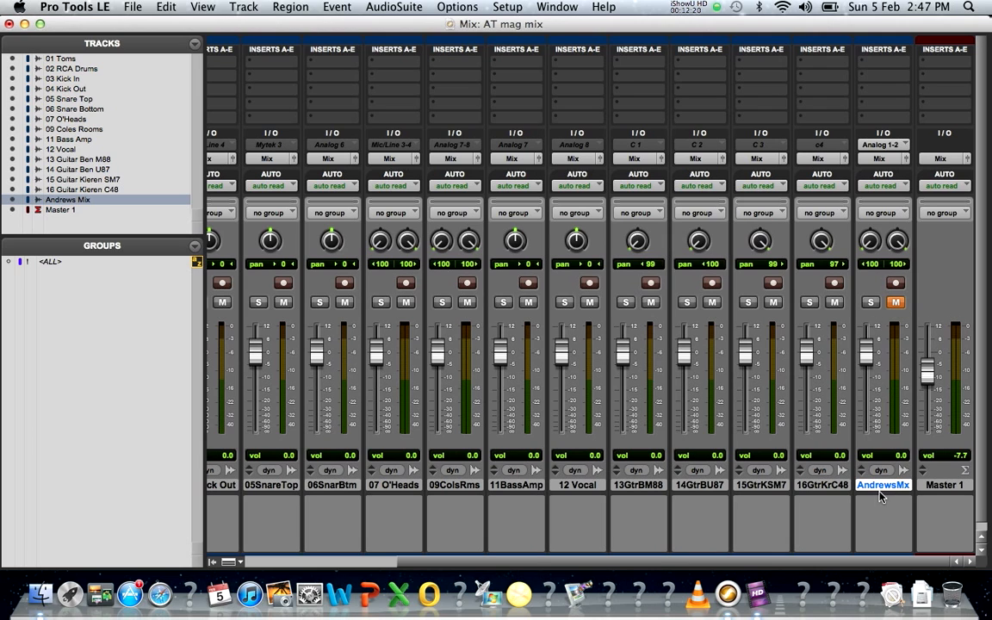
Step: Unmute and solo AndrewsMx, play it, then unsolo and re-mute it
left_click(896, 303)
left_click(871, 303)
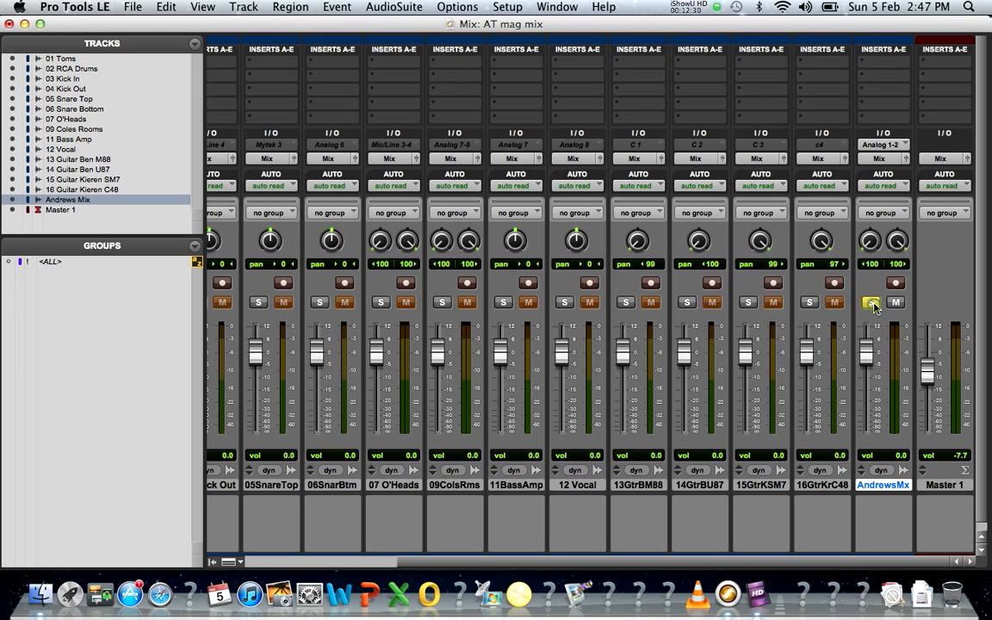
key("space")
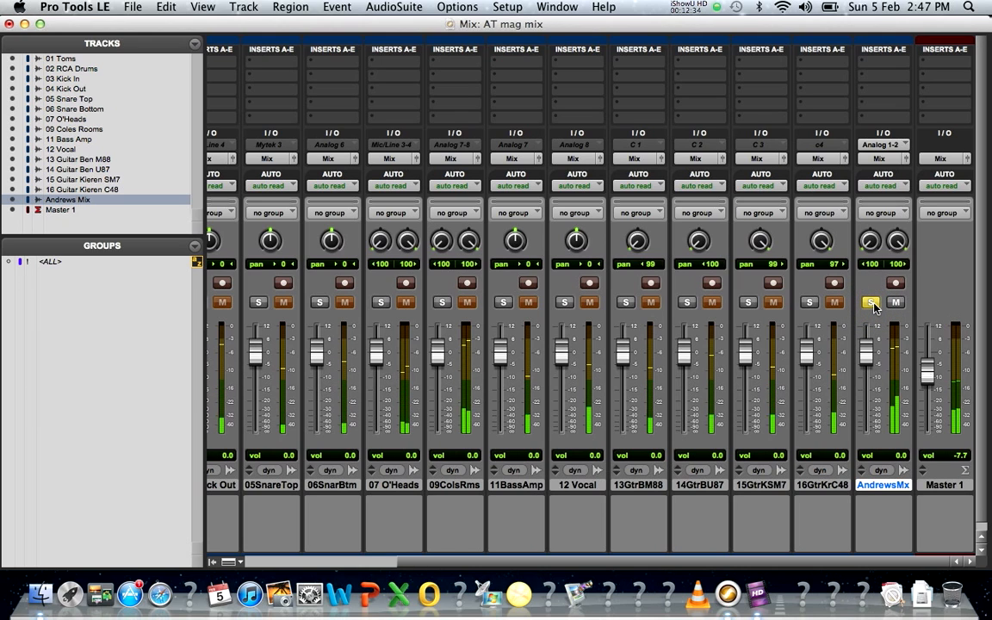
left_click(871, 304)
left_click(896, 304)
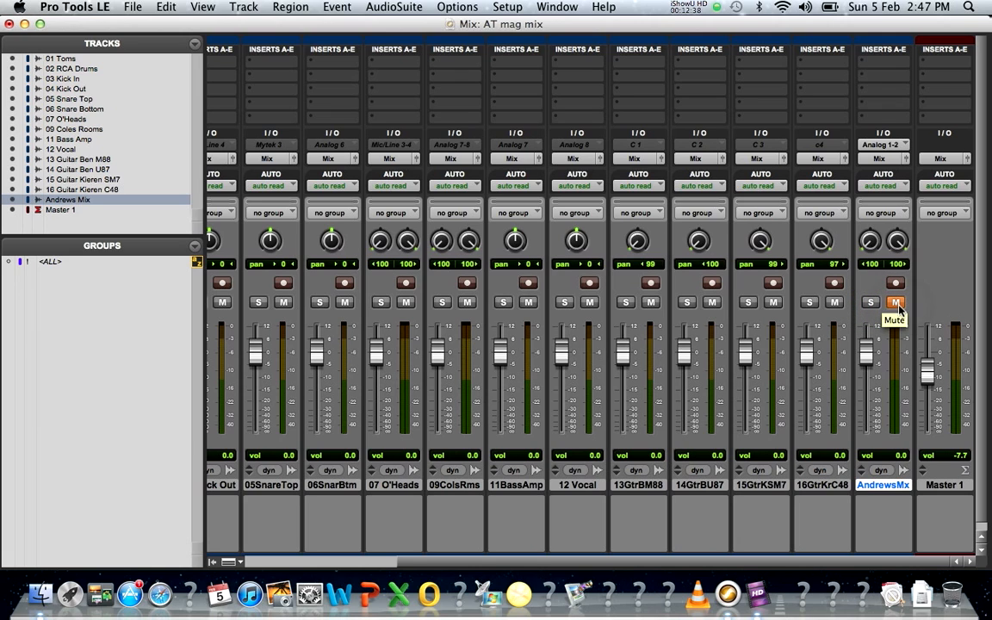
left_click_drag(487, 561, 274, 556)
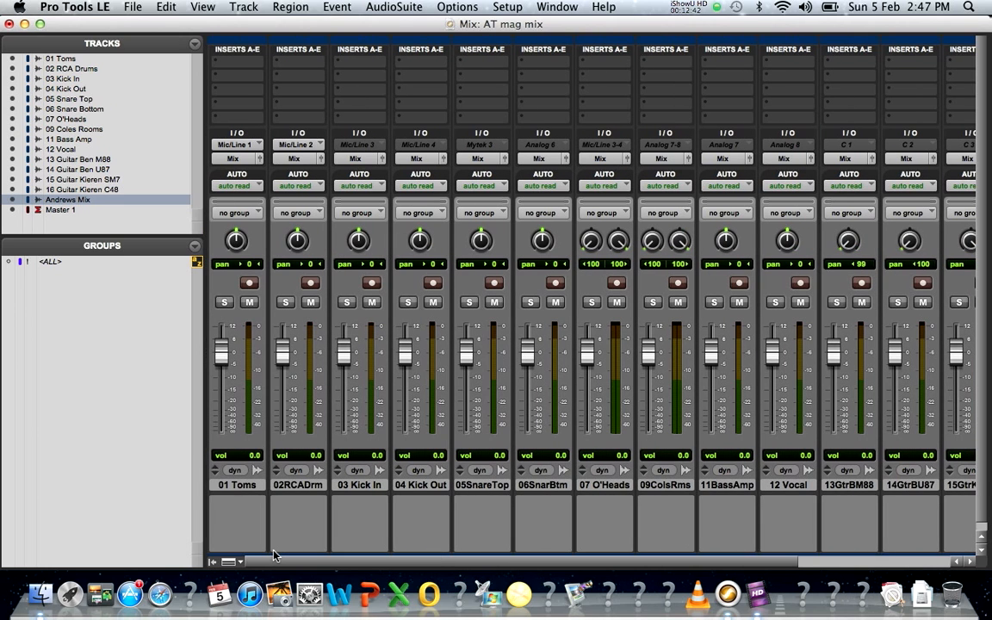